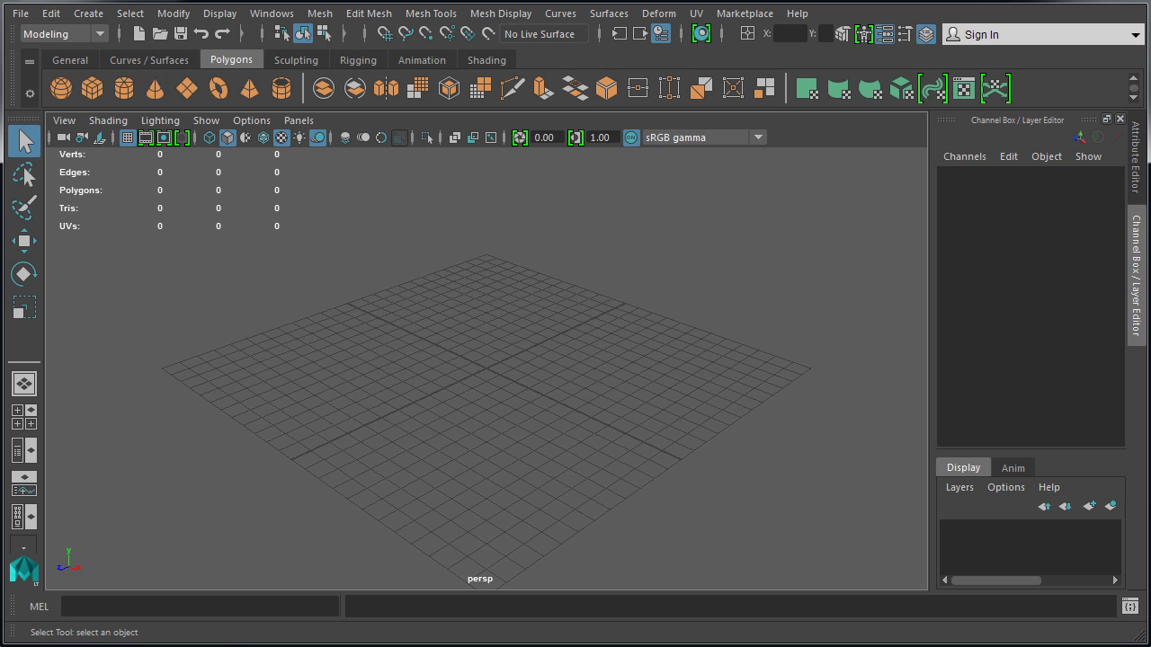
Step: Create a polygon cube, frame it, and set width, height and depth subdivisions to 2
click(92, 88)
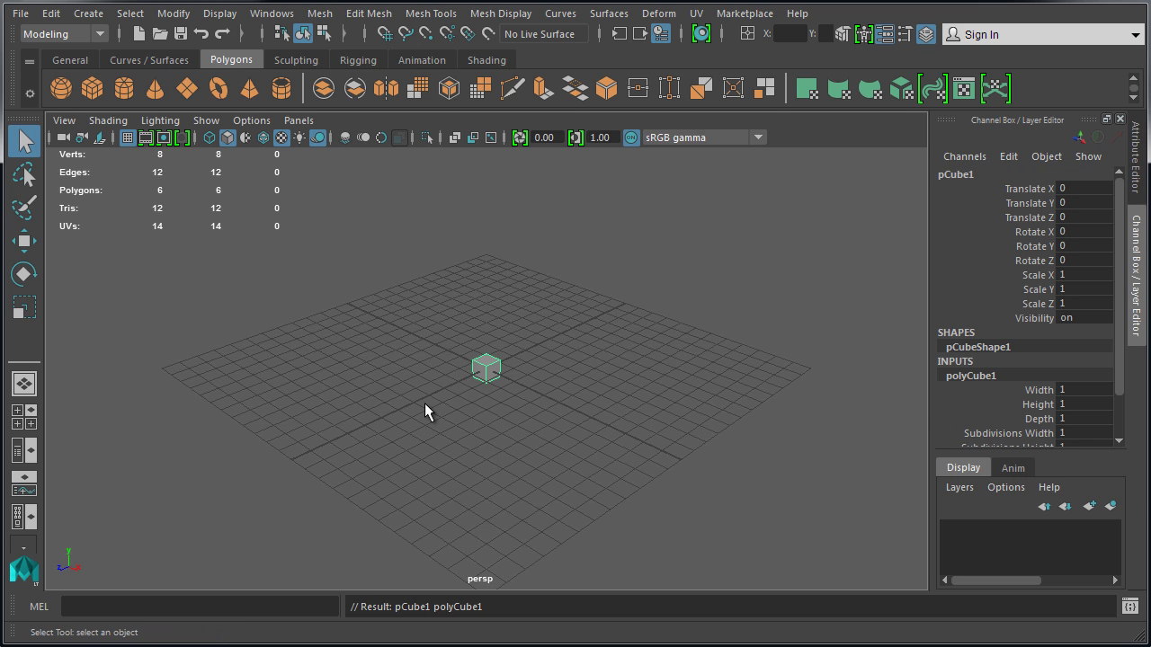
key(f)
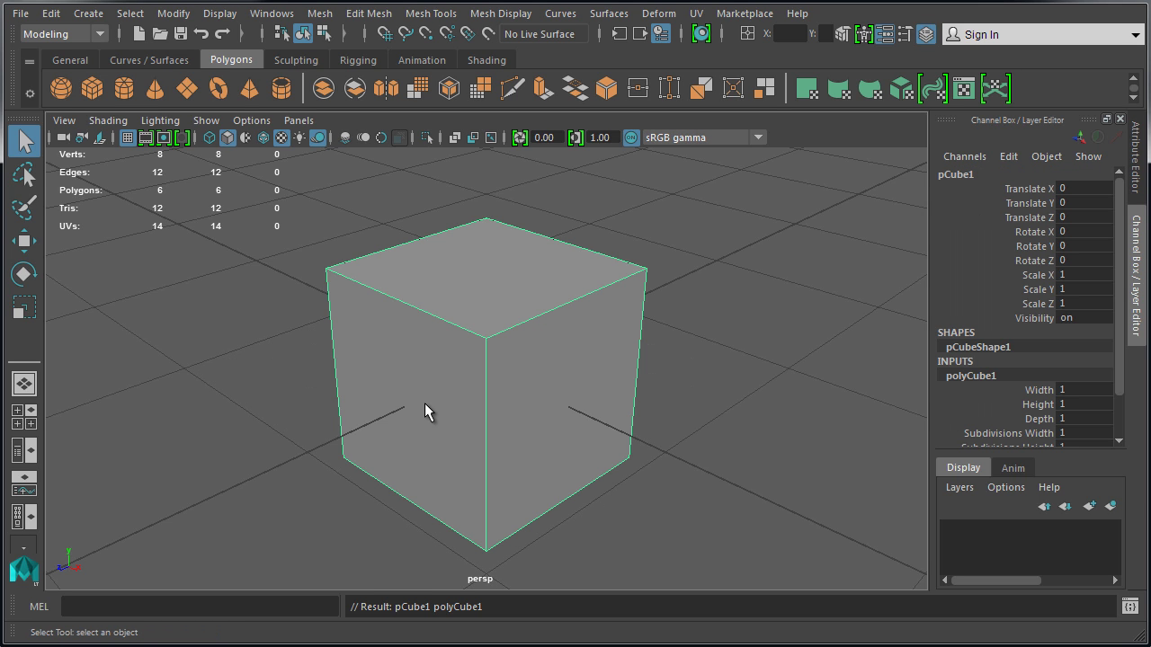
scroll(1052, 367, down, 2)
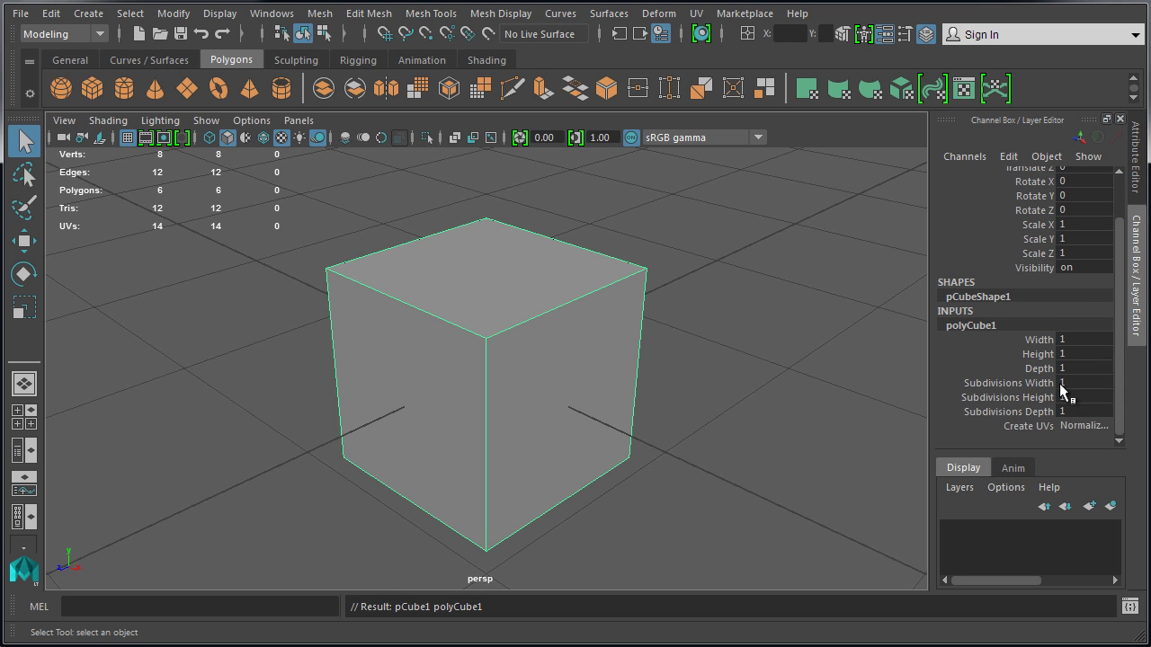
drag(1076, 410, 1078, 383)
text(2)
key(Return)
Step: Deselect the cube and turn on Wireframe on Shaded display
click(766, 365)
click(501, 306)
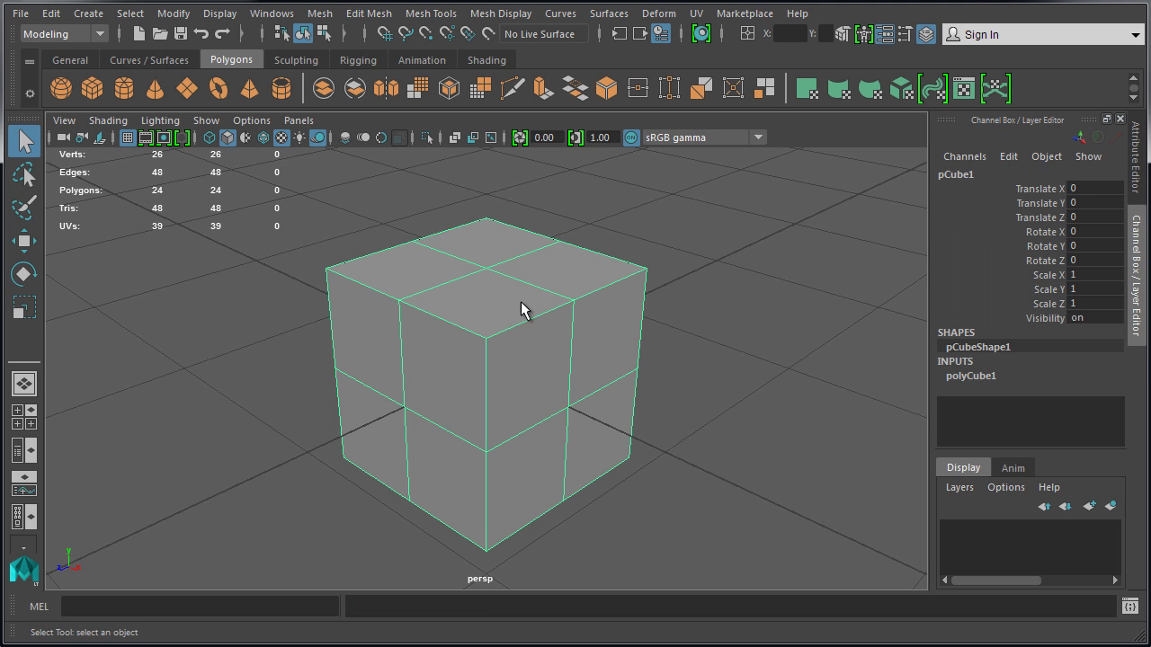
click(320, 175)
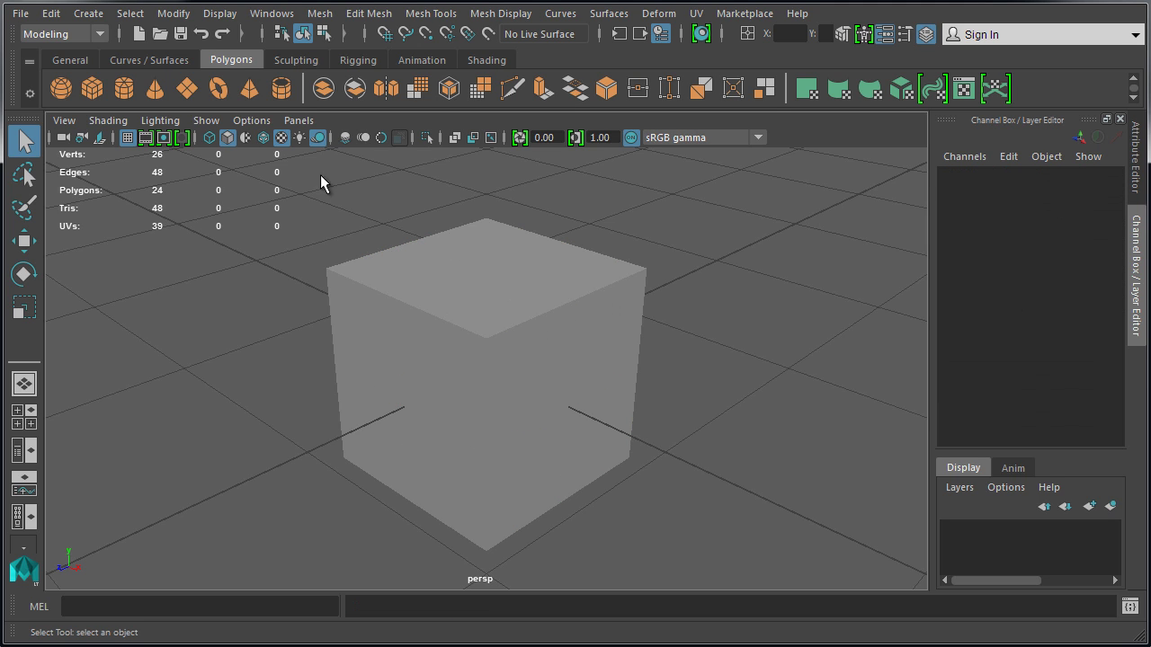
click(263, 138)
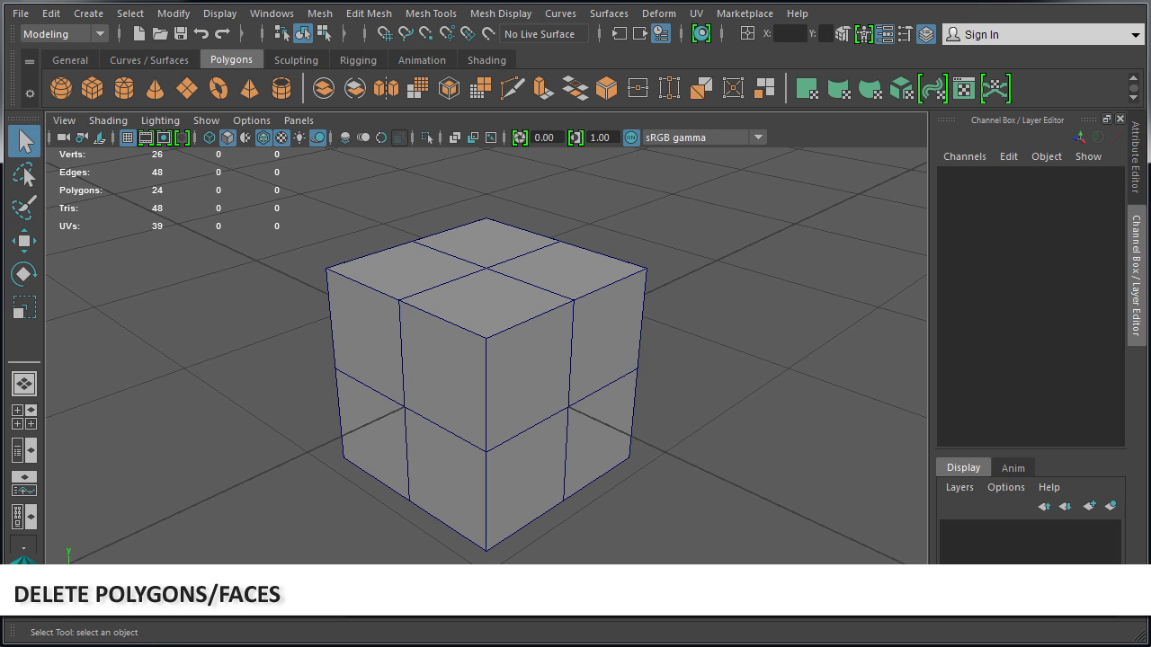
click(537, 310)
right_click(519, 297)
right_drag(519, 298, 528, 351)
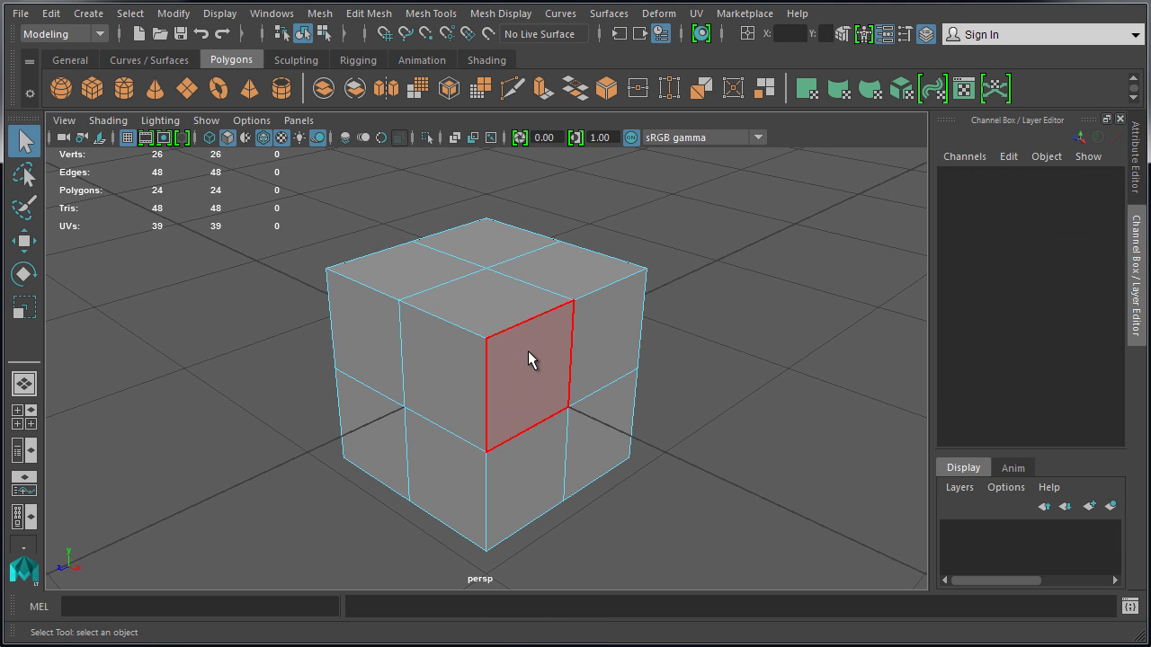
click(490, 310)
click(405, 279)
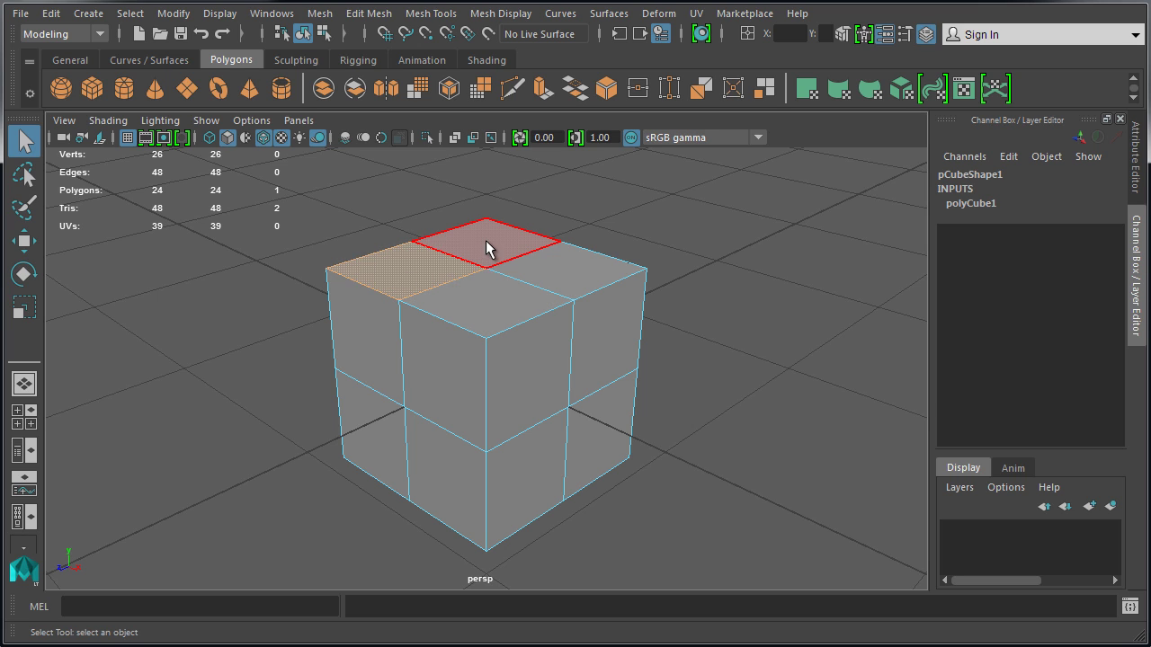
click(544, 270)
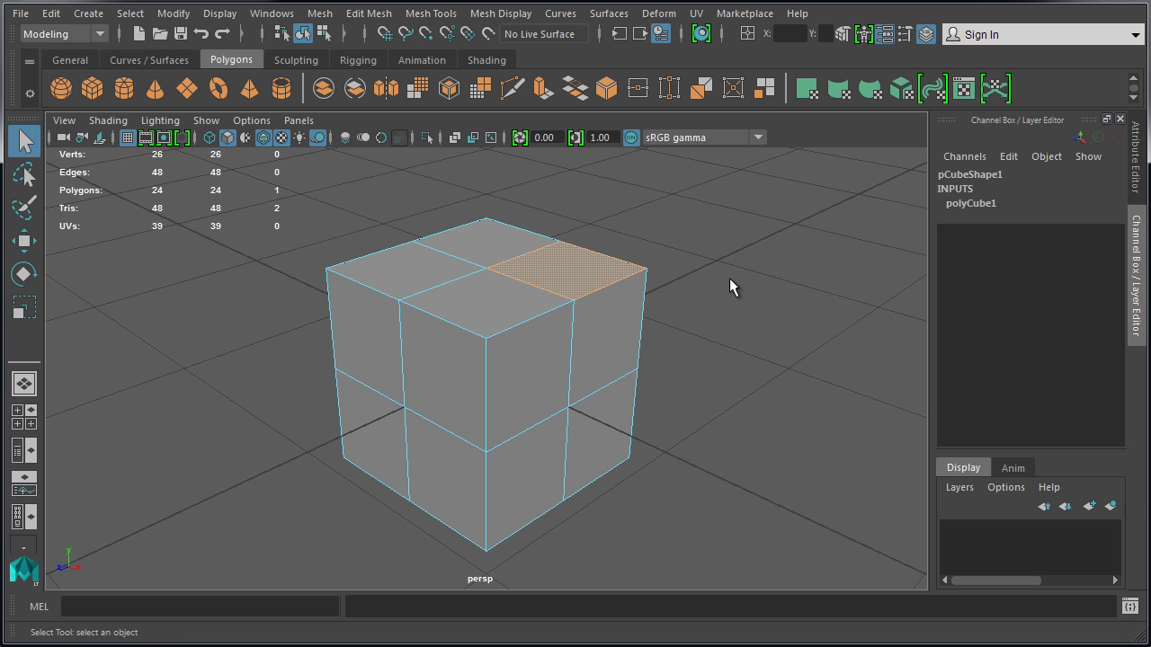
key(Delete)
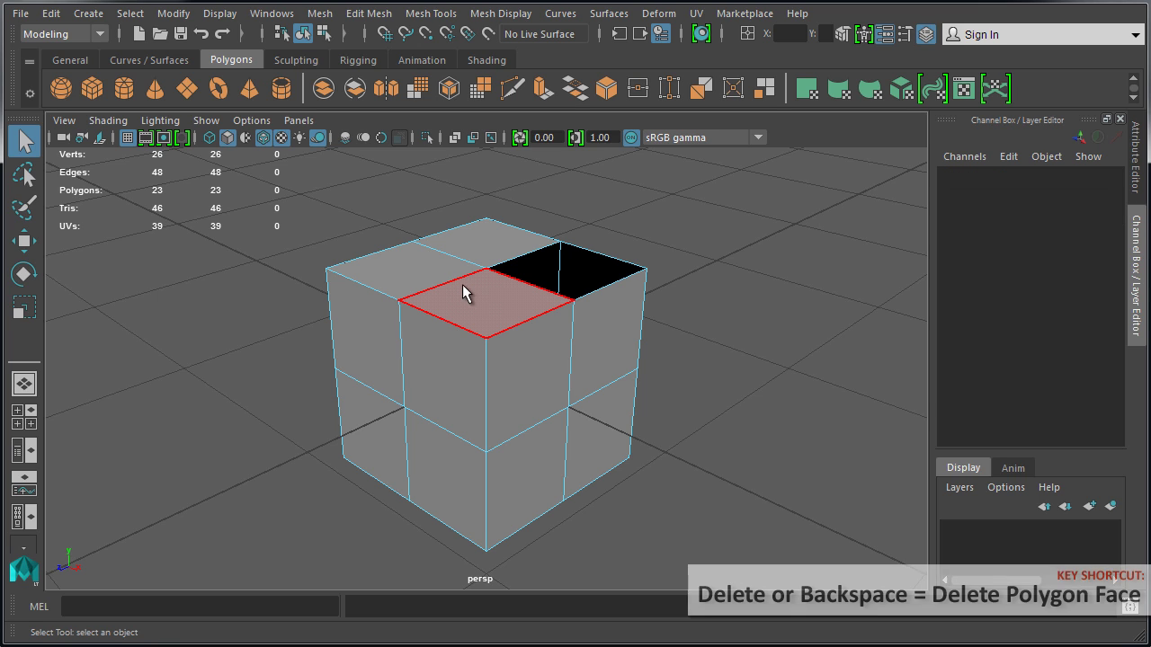
click(495, 305)
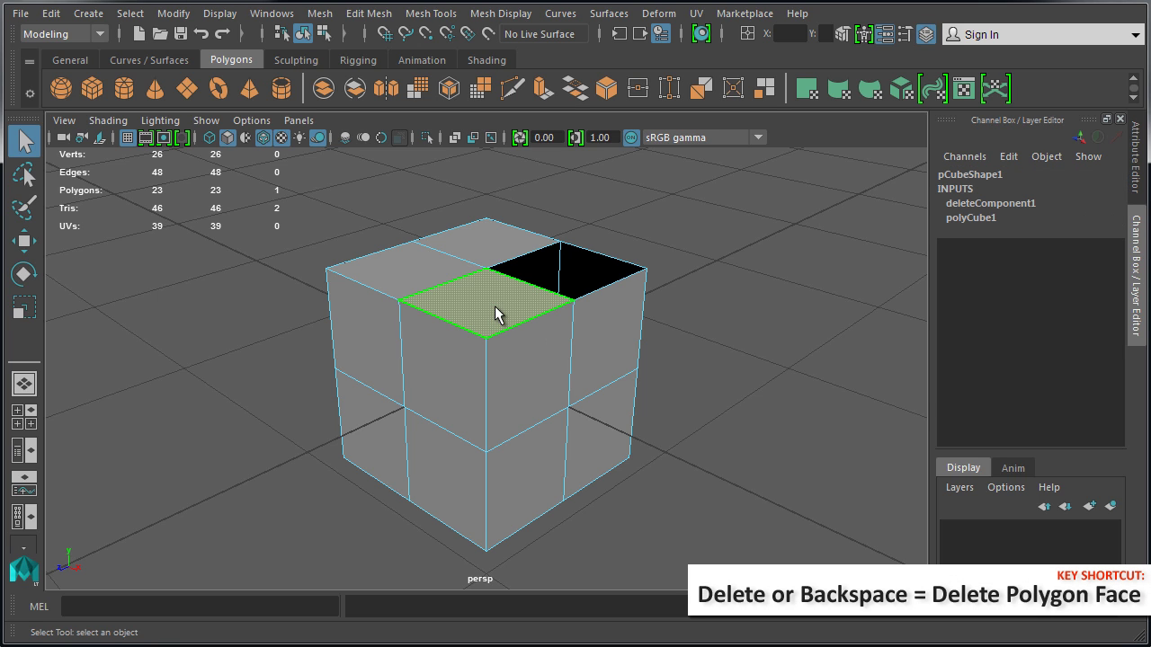
shift+click(437, 271)
shift+click(492, 241)
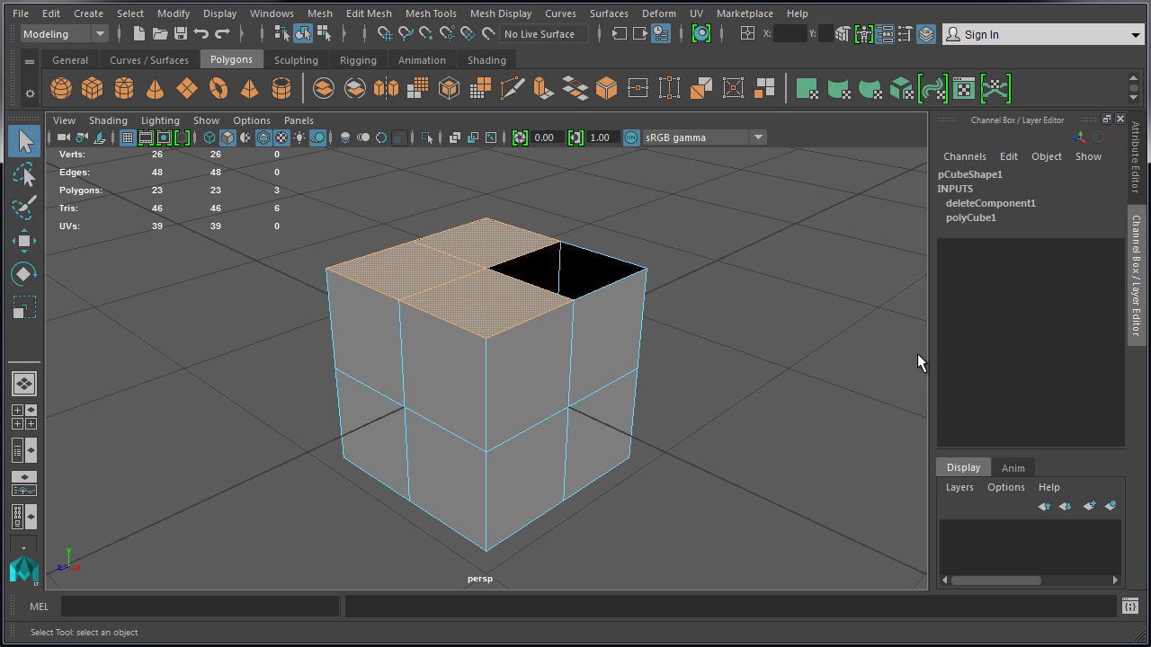
key(Delete)
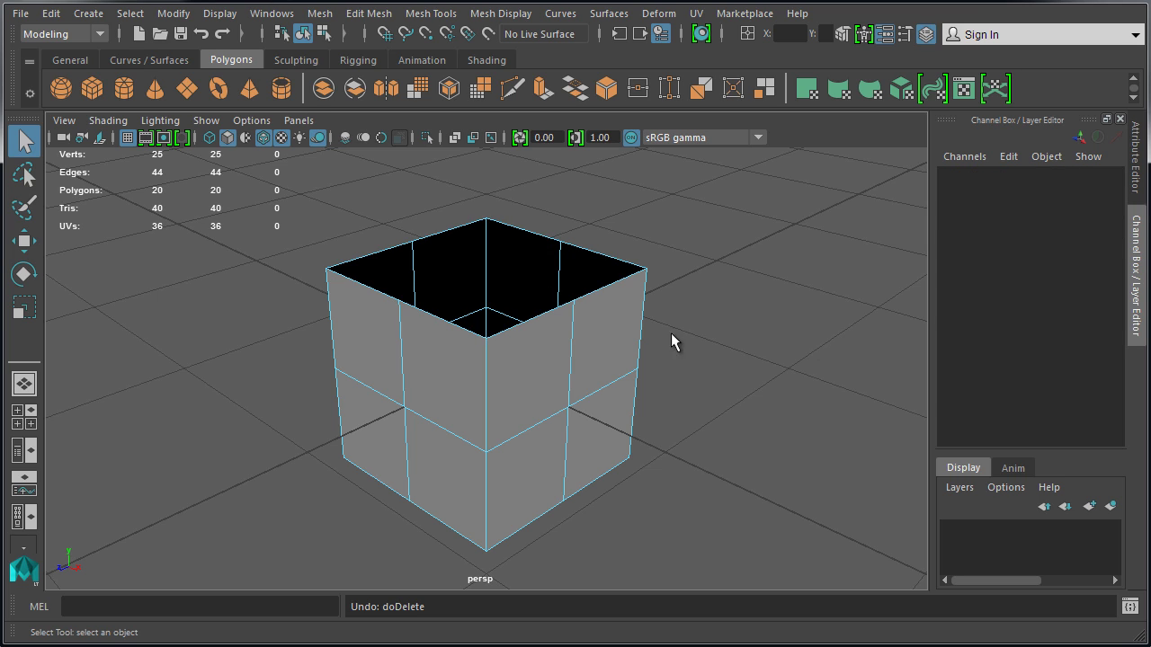
click(526, 362)
key(Delete)
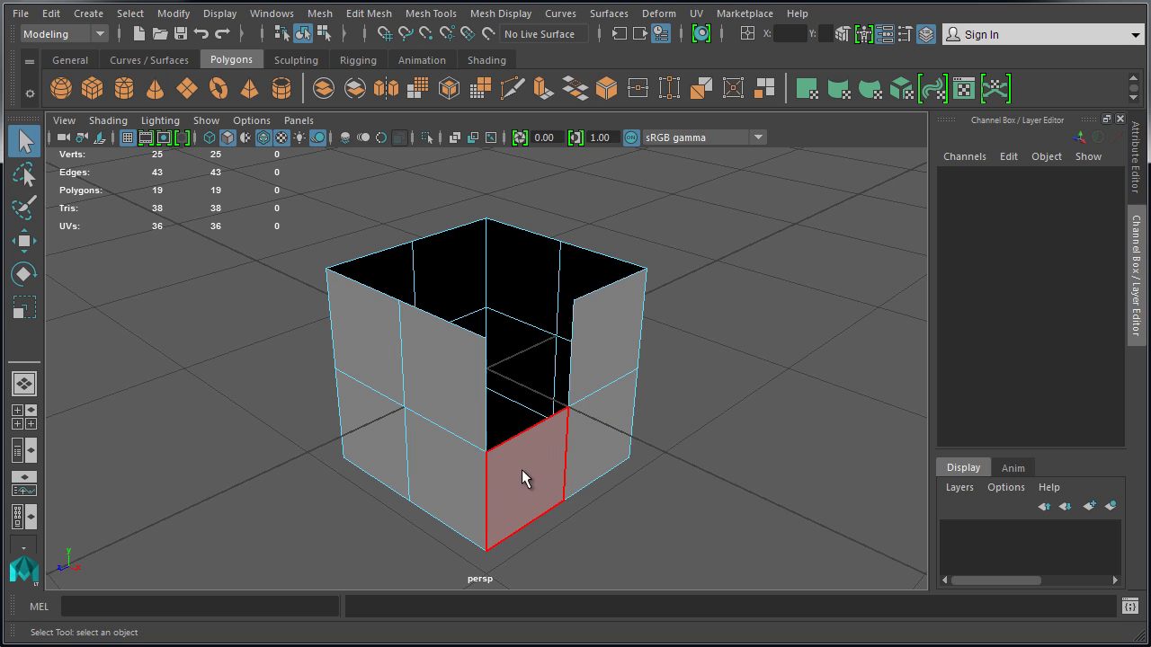
click(453, 389)
key(Delete)
click(382, 378)
key(Delete)
click(389, 414)
key(Delete)
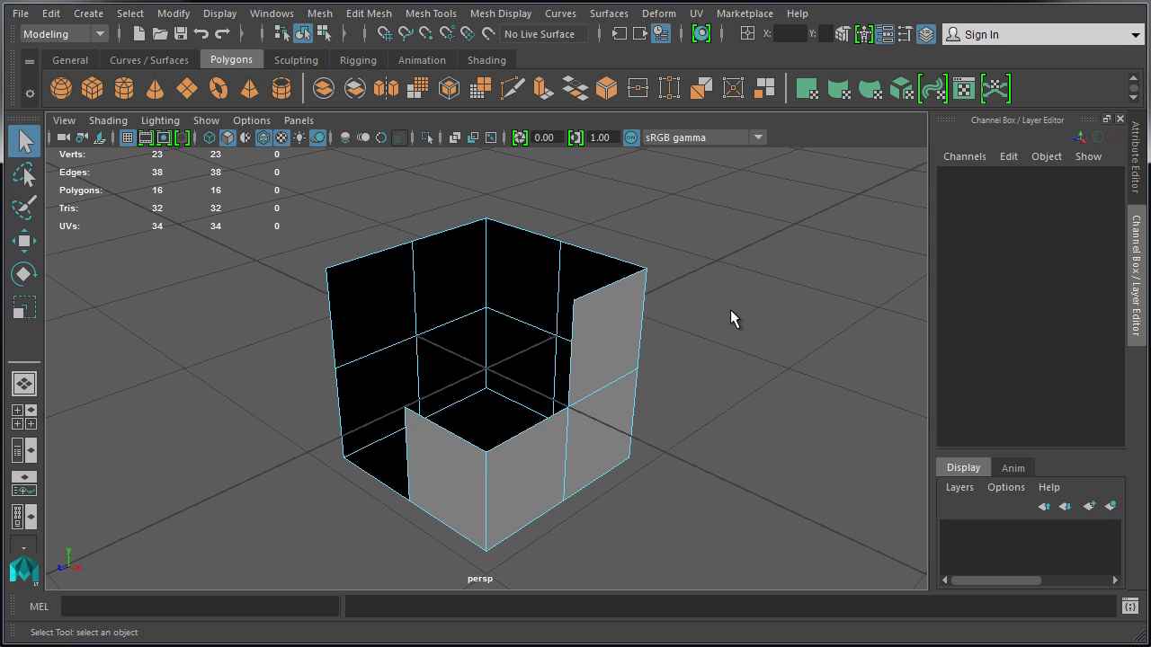
key(ctrl+z)
key(ctrl+z)
key(ctrl+z)
key(ctrl+z)
key(ctrl+z)
key(ctrl+z)
key(ctrl+z)
key(ctrl+z)
key(ctrl+z)
key(ctrl+z)
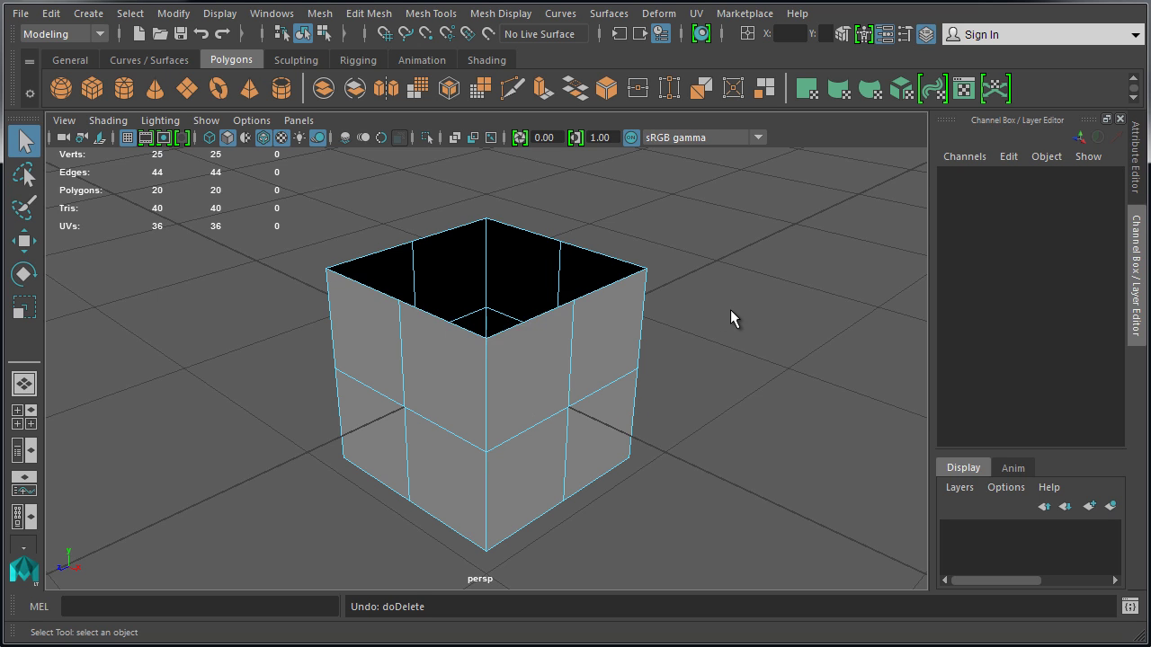
key(shift+z)
right_drag(578, 312, 621, 287)
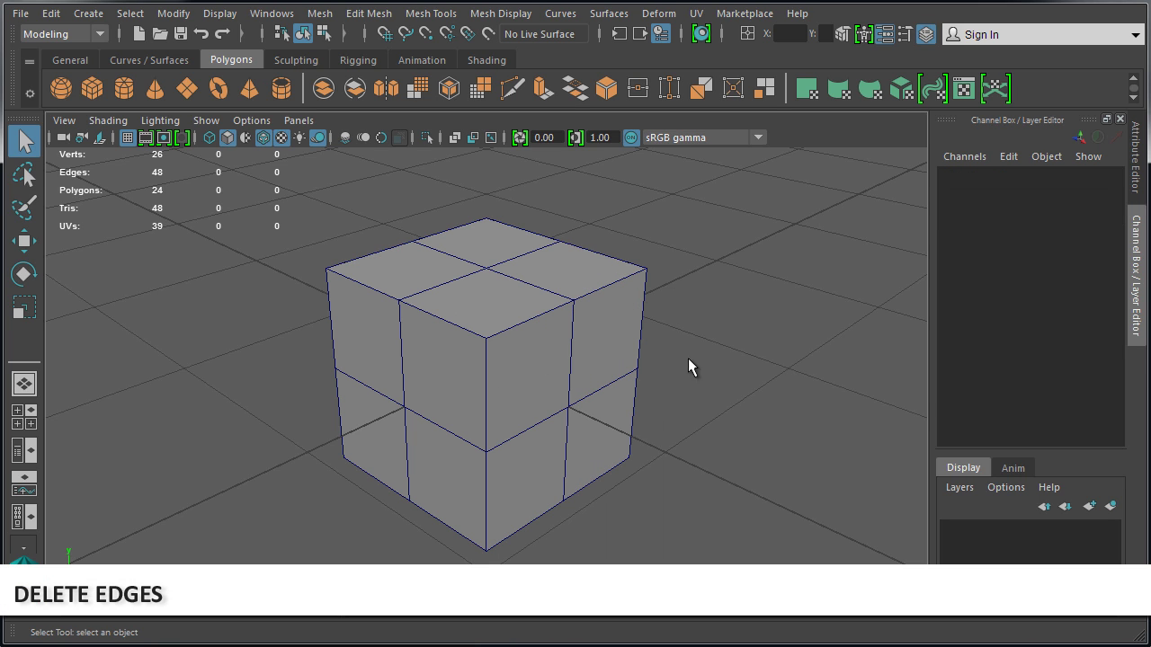
Step: In edge mode, delete two top-face edges of the cube, then undo the deletion
click(464, 301)
right_click(464, 301)
right_drag(464, 301, 469, 257)
click(454, 257)
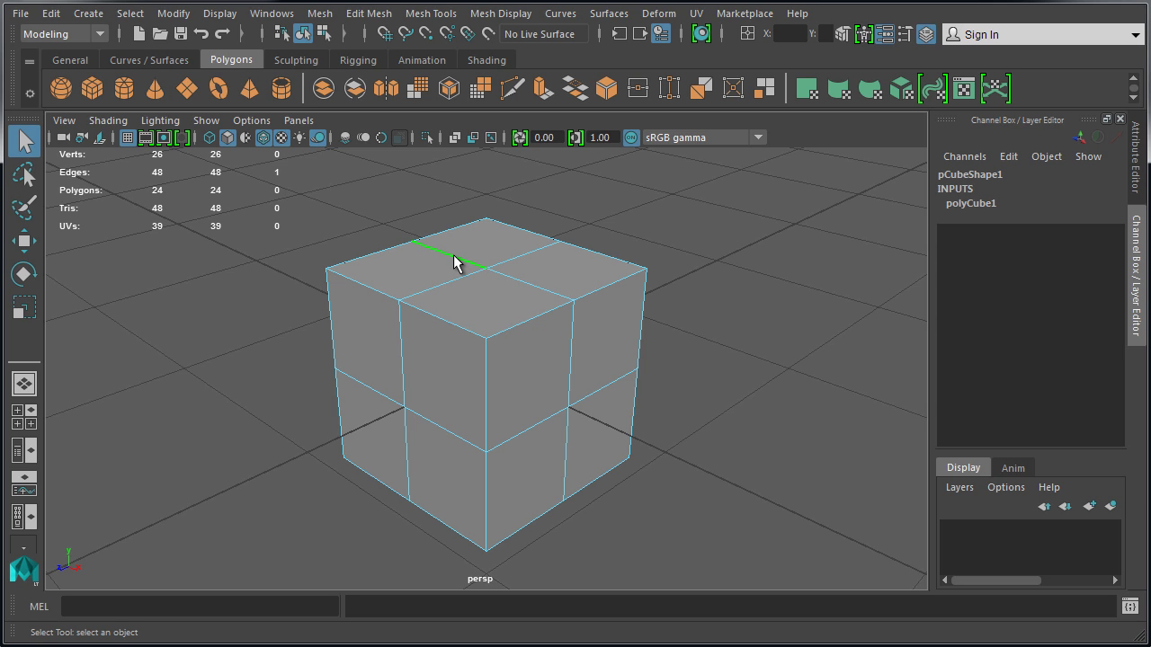
shift+click(526, 286)
key(Delete)
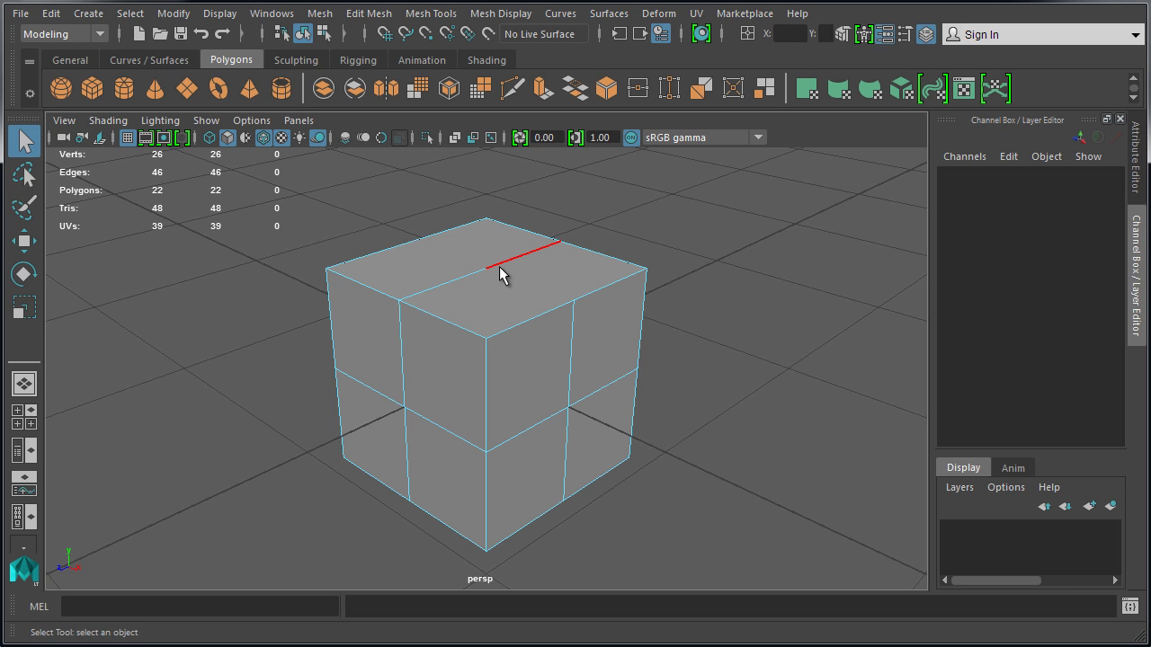
key(ctrl+z)
key(ctrl+z)
key(ctrl+z)
Step: Delete the right side's vertical edge loop, inspect the leftover vertex, undo, and reselect the loop
double_click(573, 351)
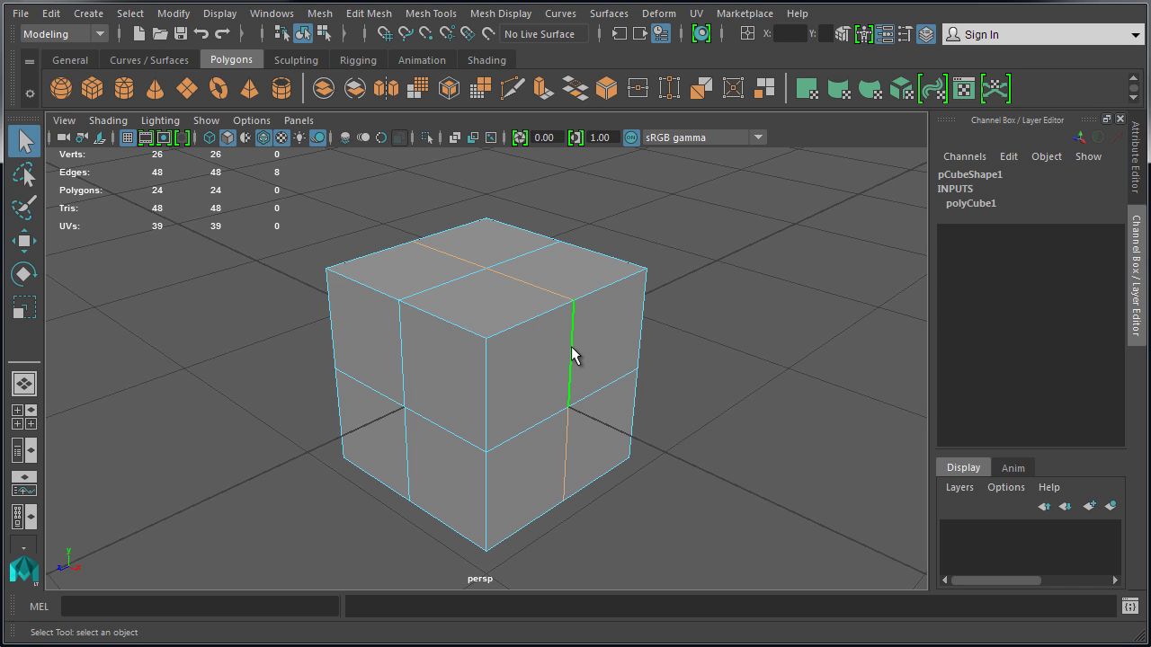
key(Delete)
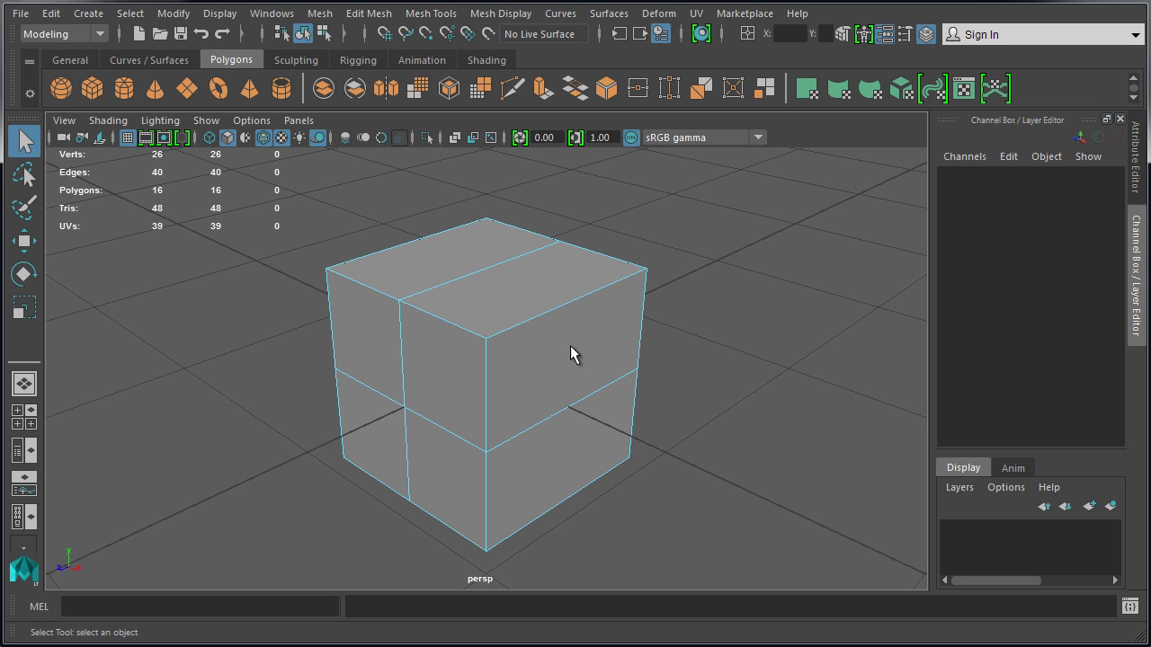
right_drag(591, 296, 545, 297)
click(412, 241)
click(478, 263)
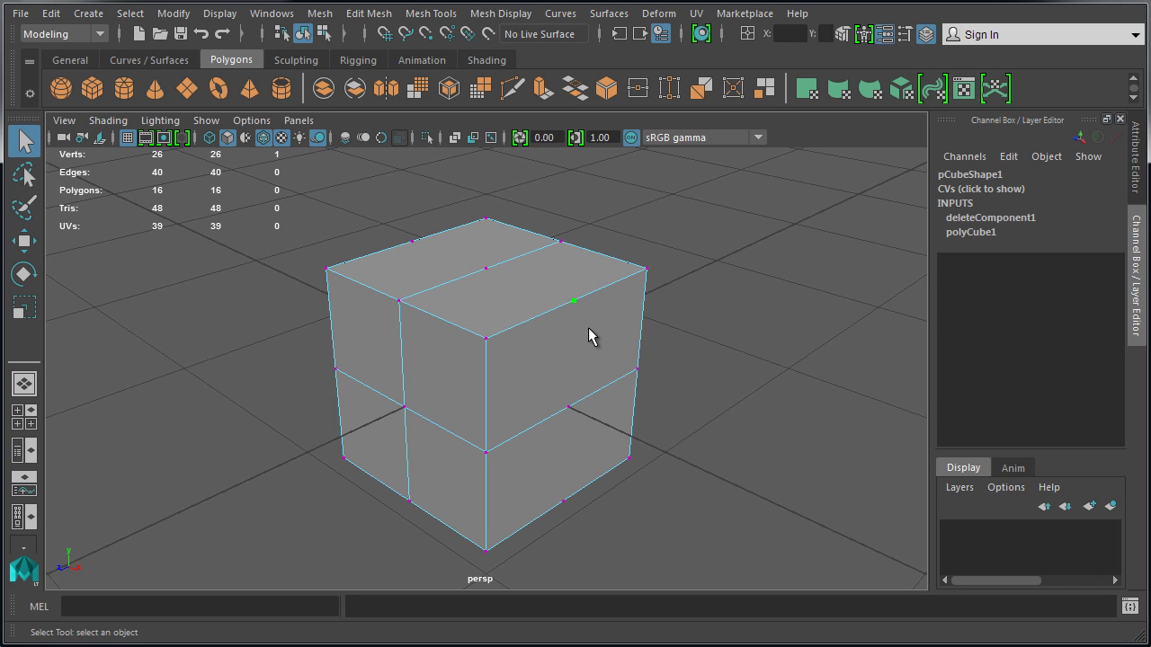
key(ctrl+z)
key(ctrl+z)
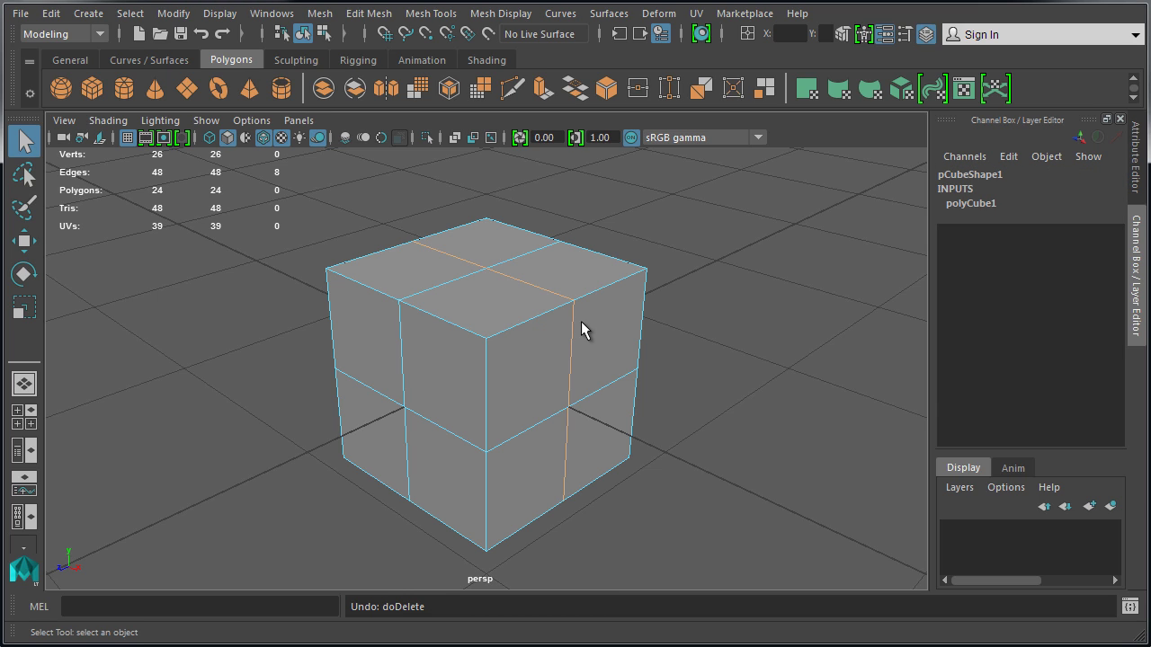
right_drag(577, 320, 575, 285)
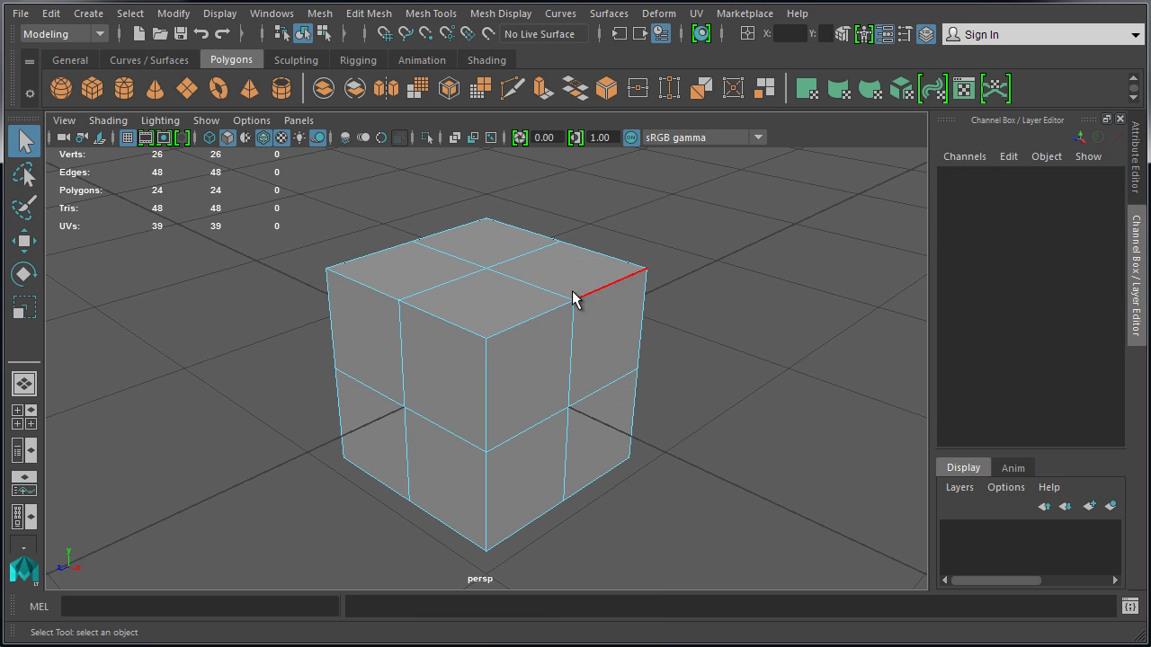
double_click(572, 340)
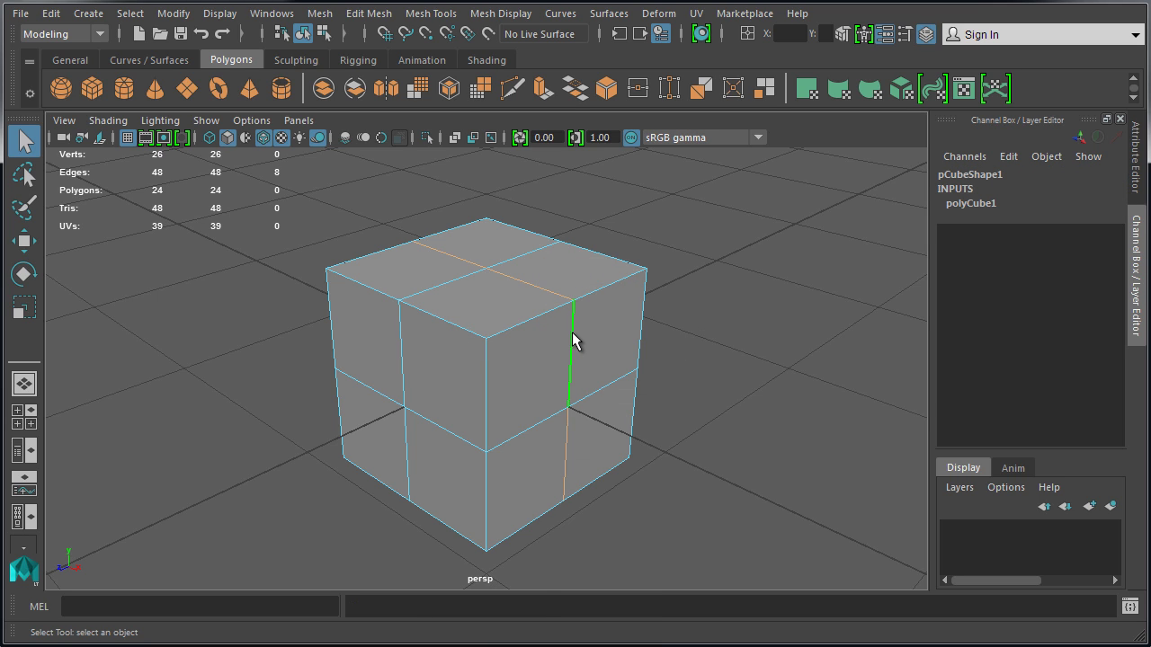
Step: Remove the selected edge loop and its vertices with Edit Mesh > Delete Edge/Vertex
click(371, 14)
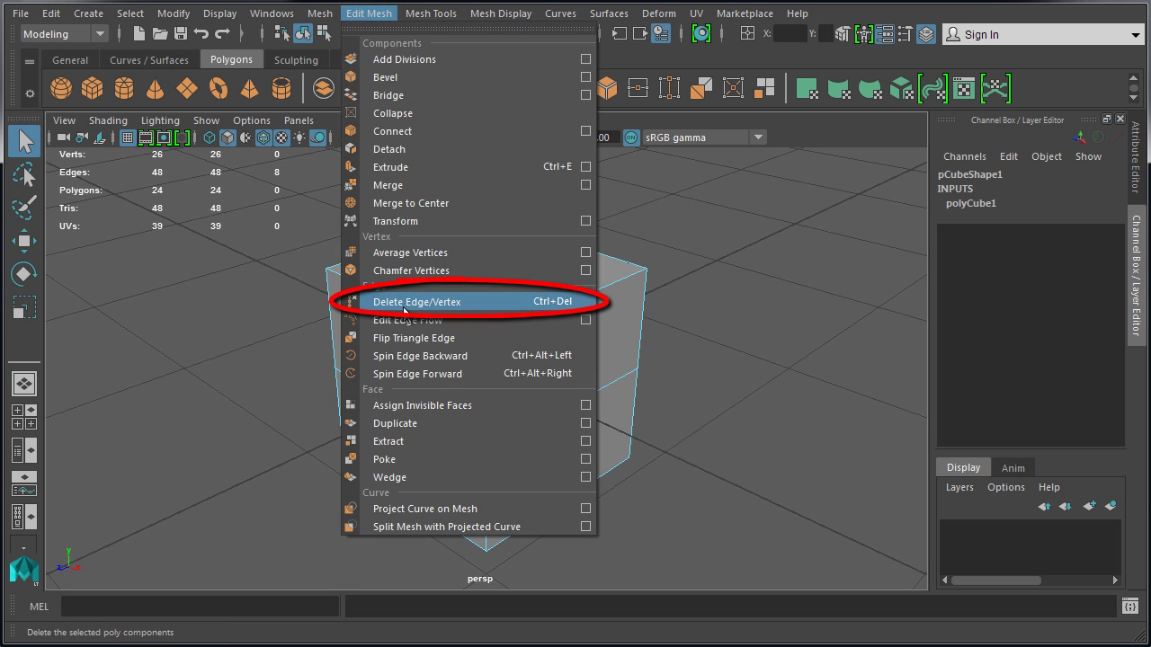
click(454, 302)
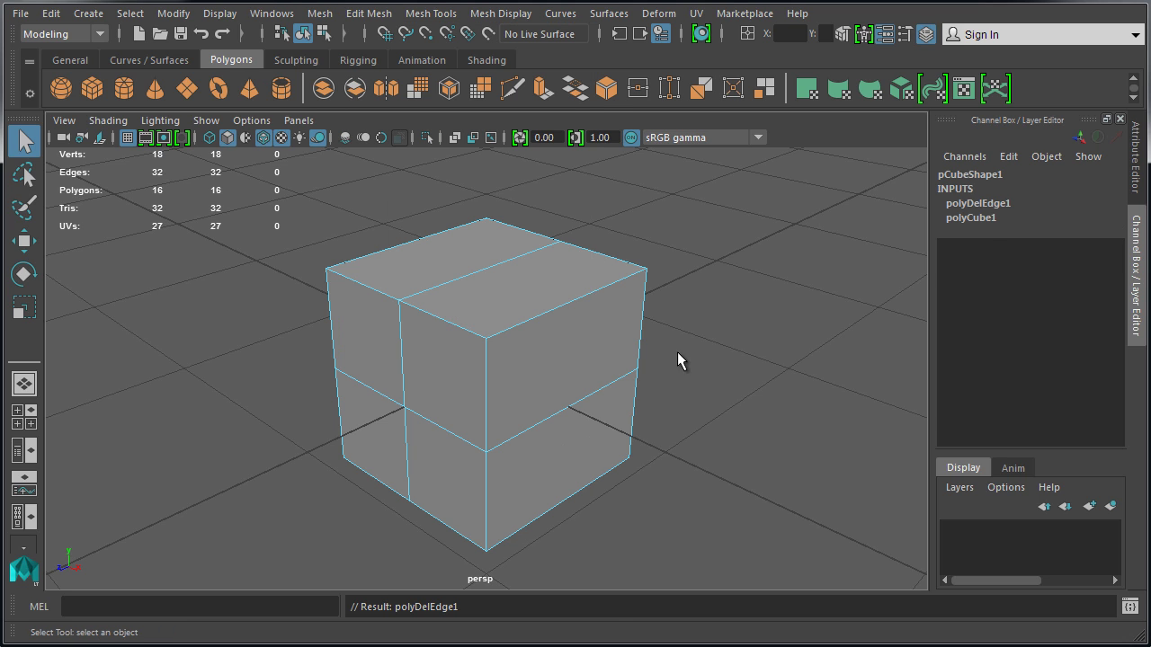
right_drag(537, 313, 458, 317)
click(472, 270)
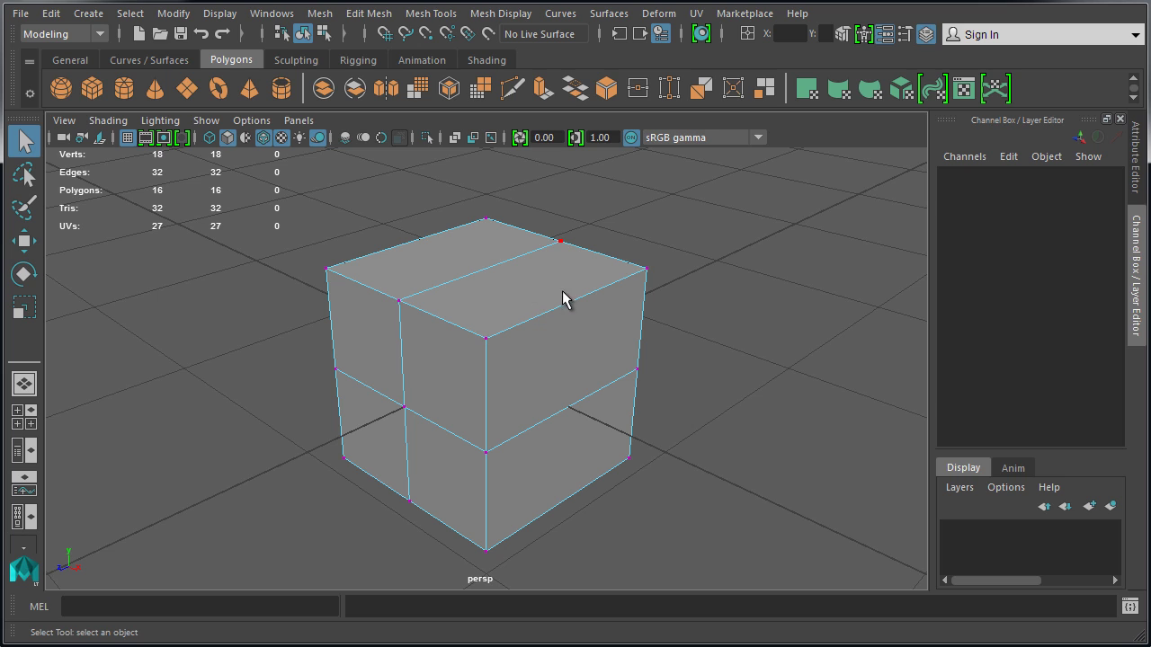
right_click(493, 320)
right_drag(493, 320, 477, 272)
Step: Ctrl+Delete two stacked front vertical edges, then undo until all deleted edges return
click(404, 422)
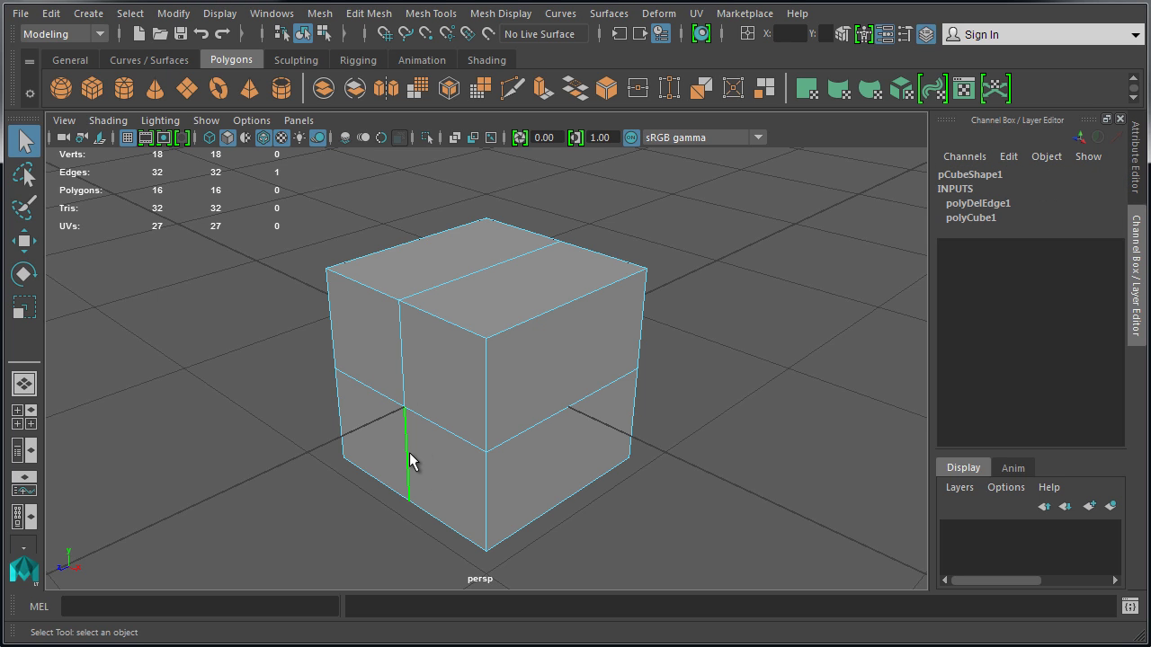
shift+click(403, 367)
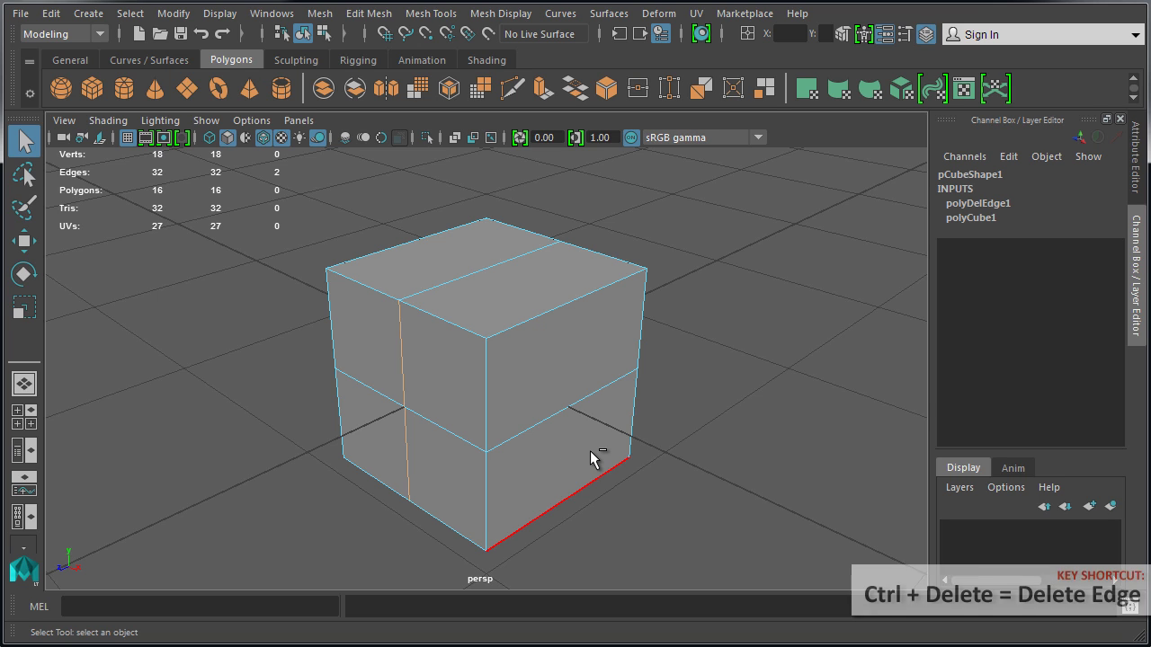
key(ctrl+Delete)
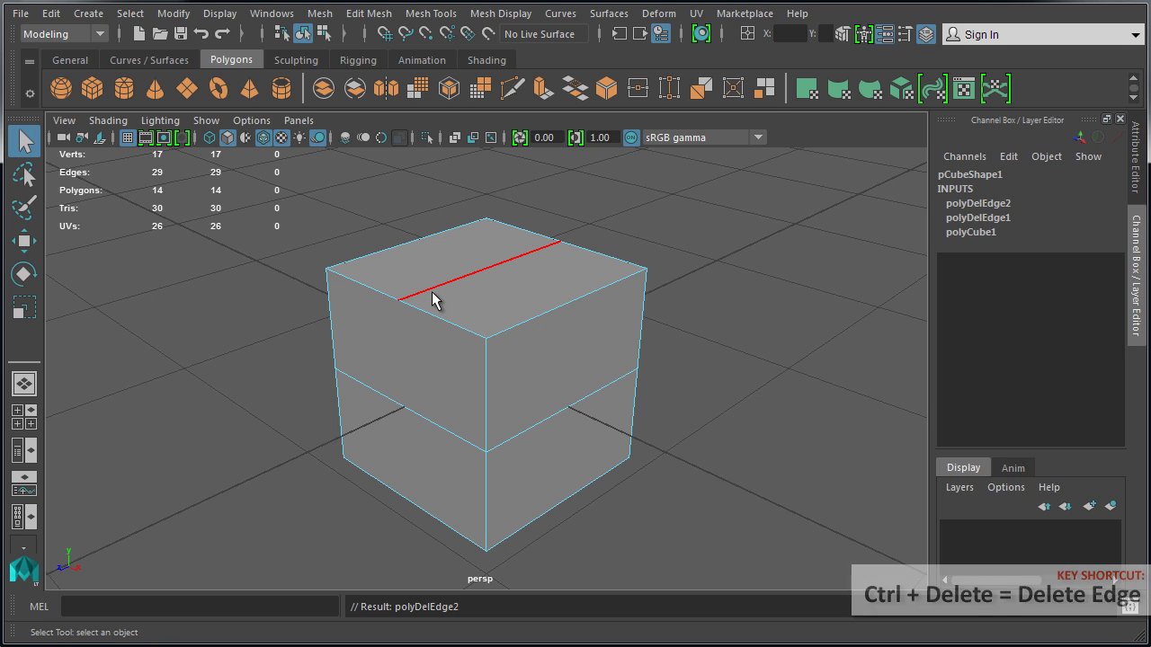
key(ctrl+z)
key(ctrl+z)
key(ctrl+z)
key(ctrl+z)
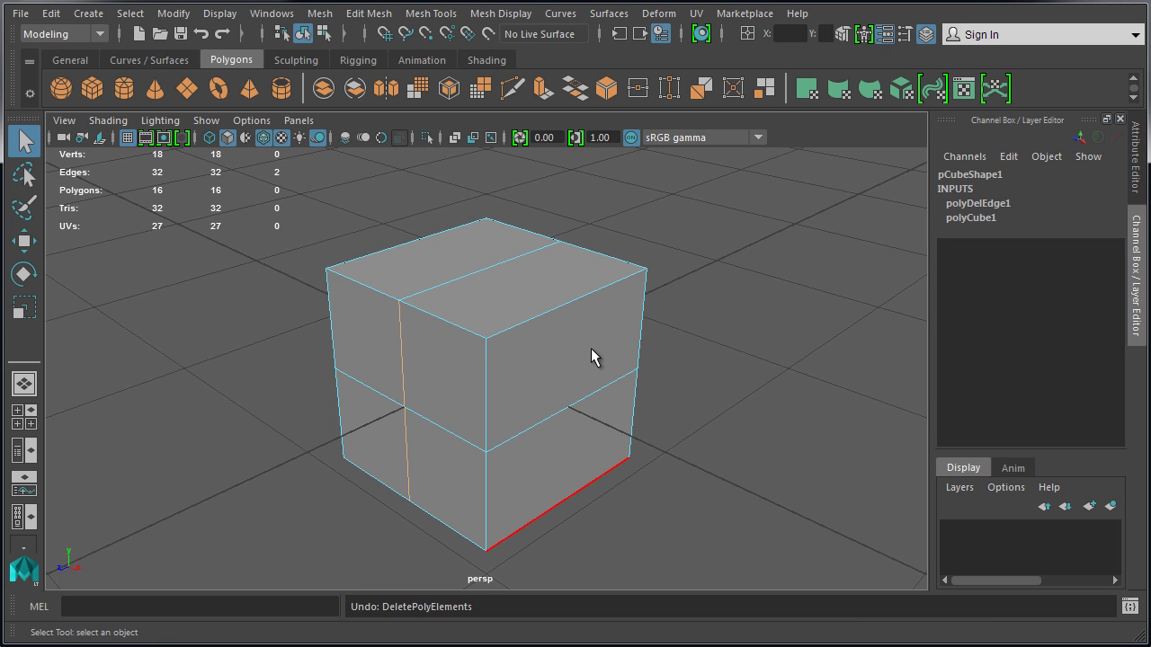
key(ctrl+z)
key(ctrl+z)
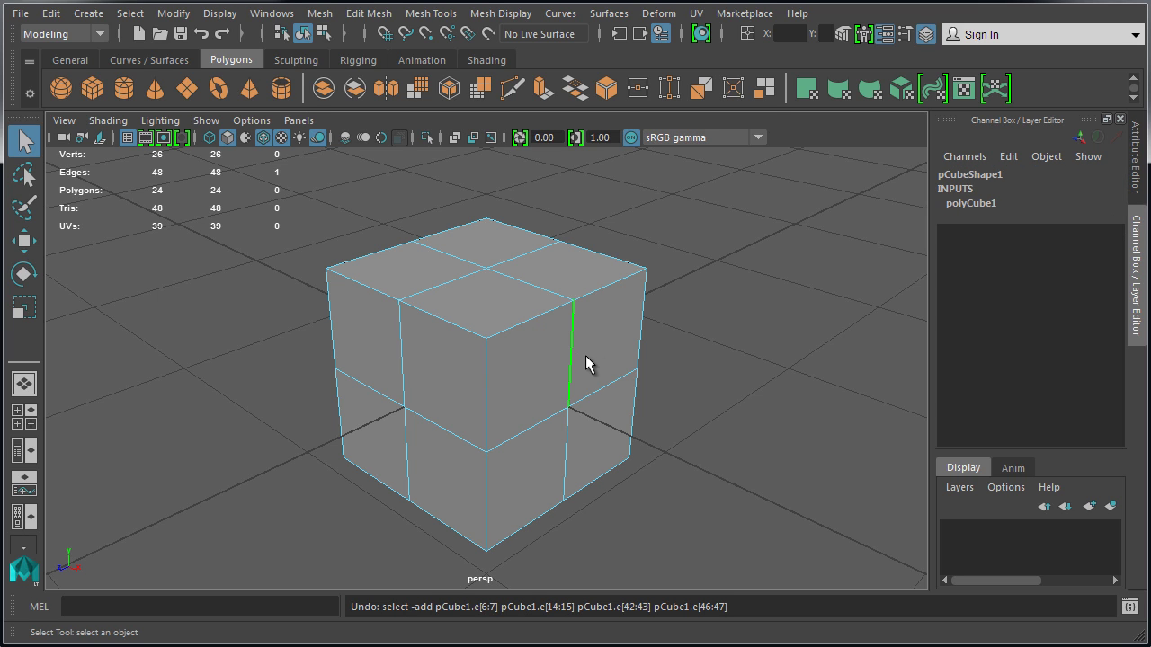
Step: Delete two front vertical edges and undo twice, then return to Object Mode
click(485, 378)
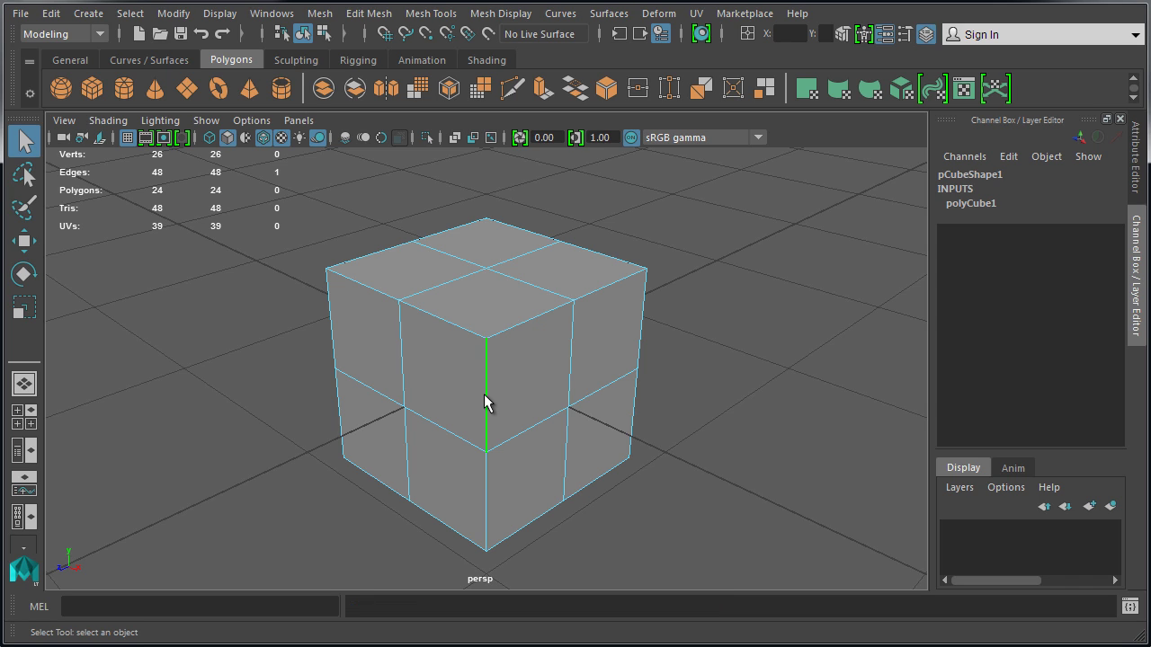
shift+click(484, 486)
key(ctrl+z)
key(Delete)
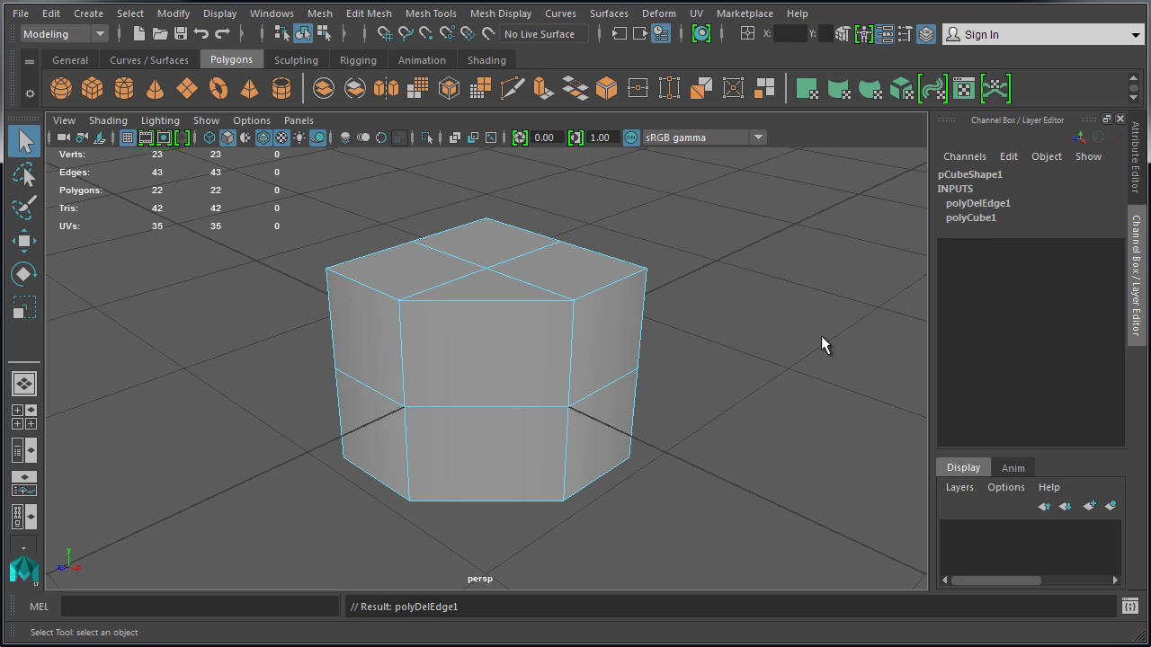
key(ctrl+z)
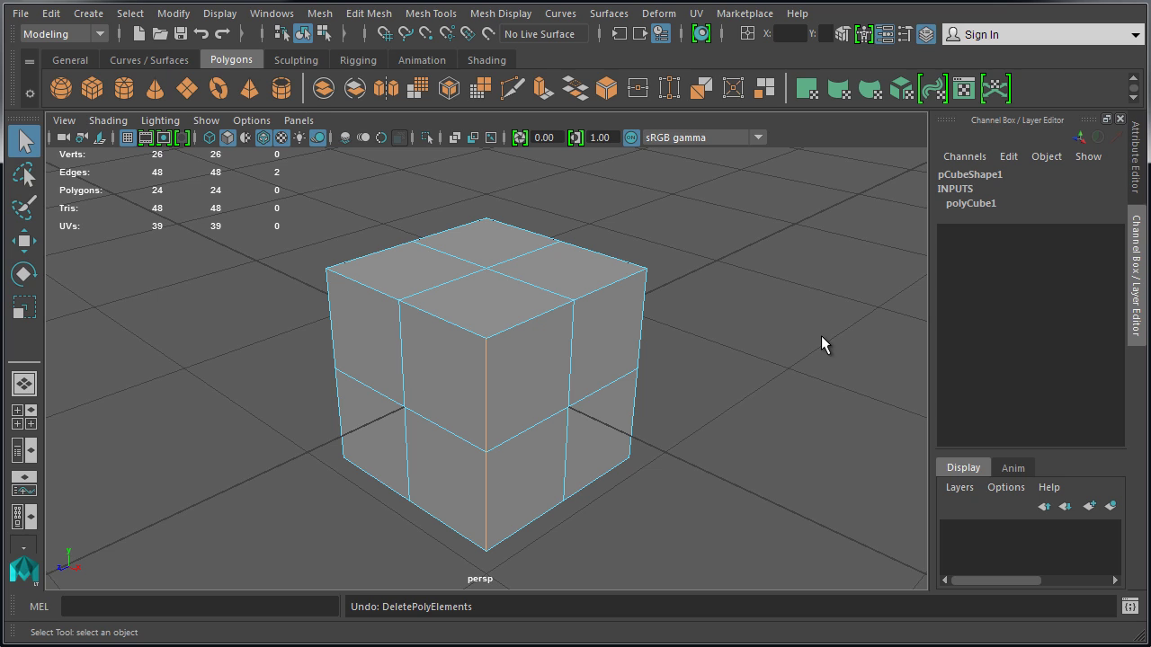
key(Delete)
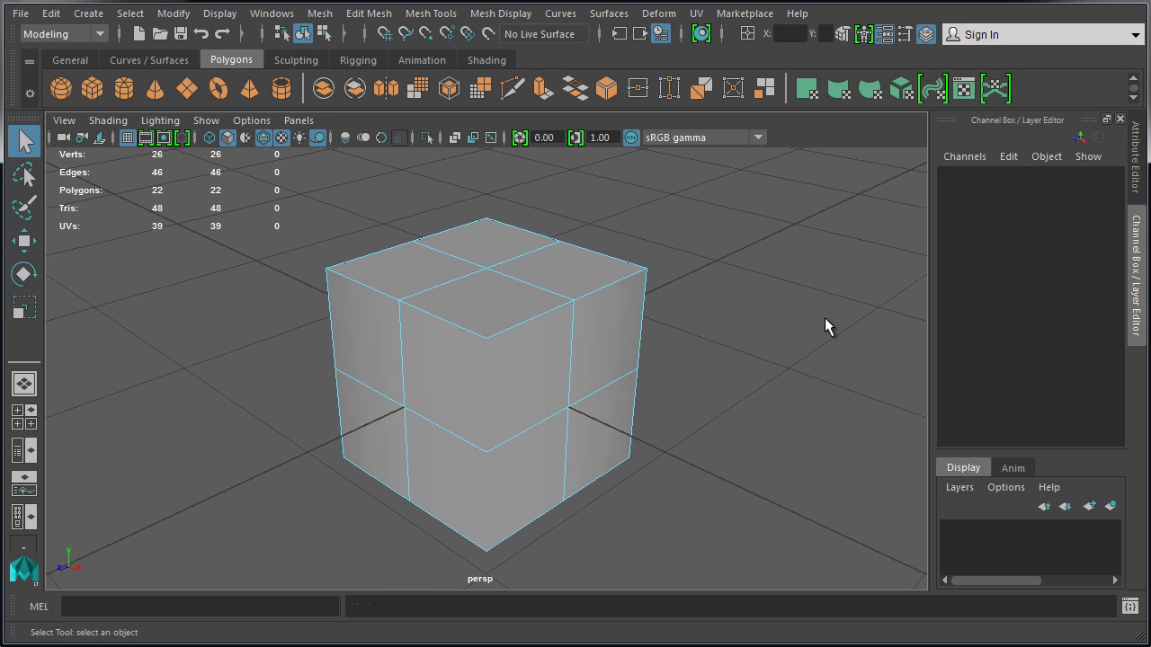
key(ctrl+z)
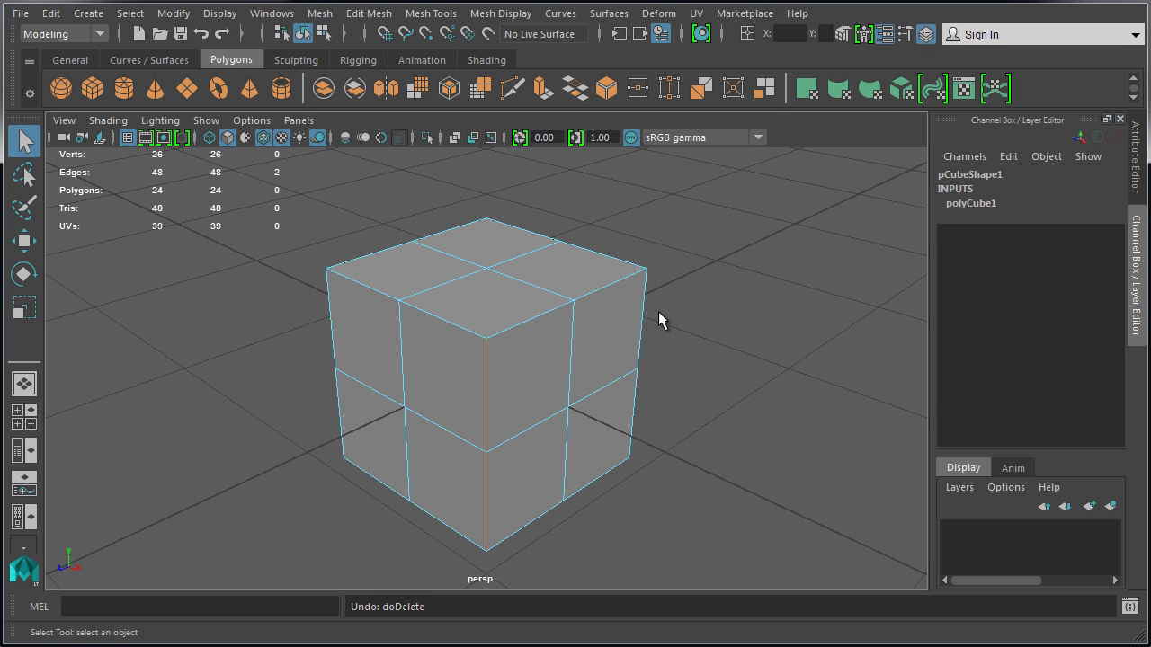
right_drag(516, 318, 565, 290)
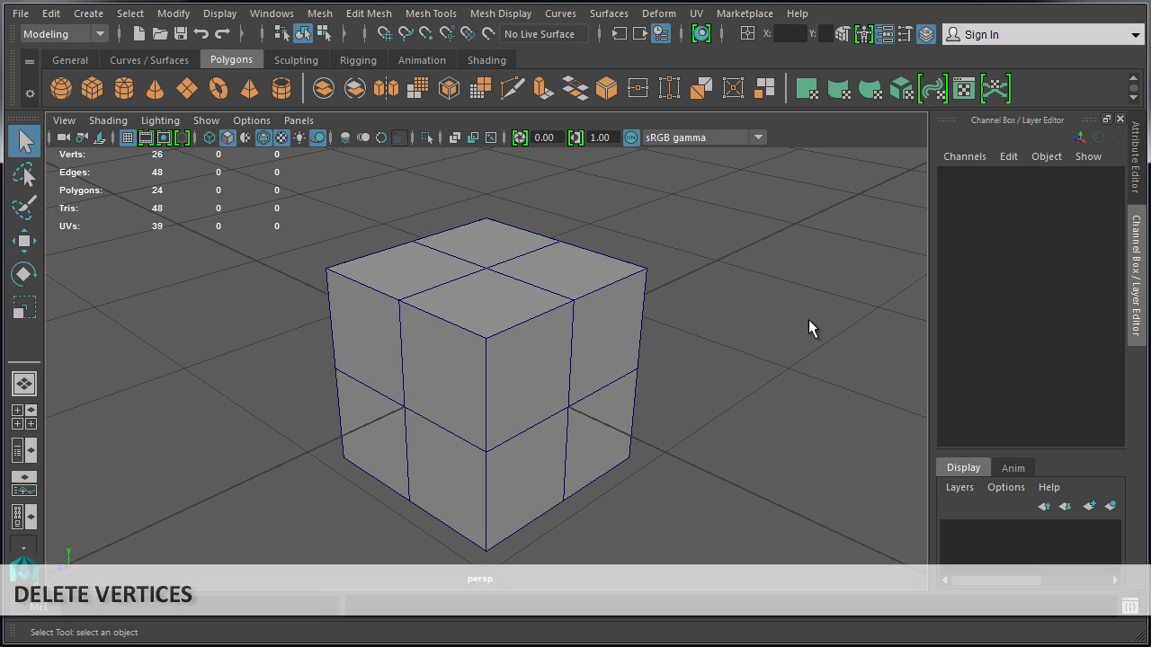
Step: In vertex mode, try deleting the top-centre vertex and the front top corner vertex
click(487, 303)
right_click(487, 305)
right_drag(487, 305, 424, 300)
click(487, 267)
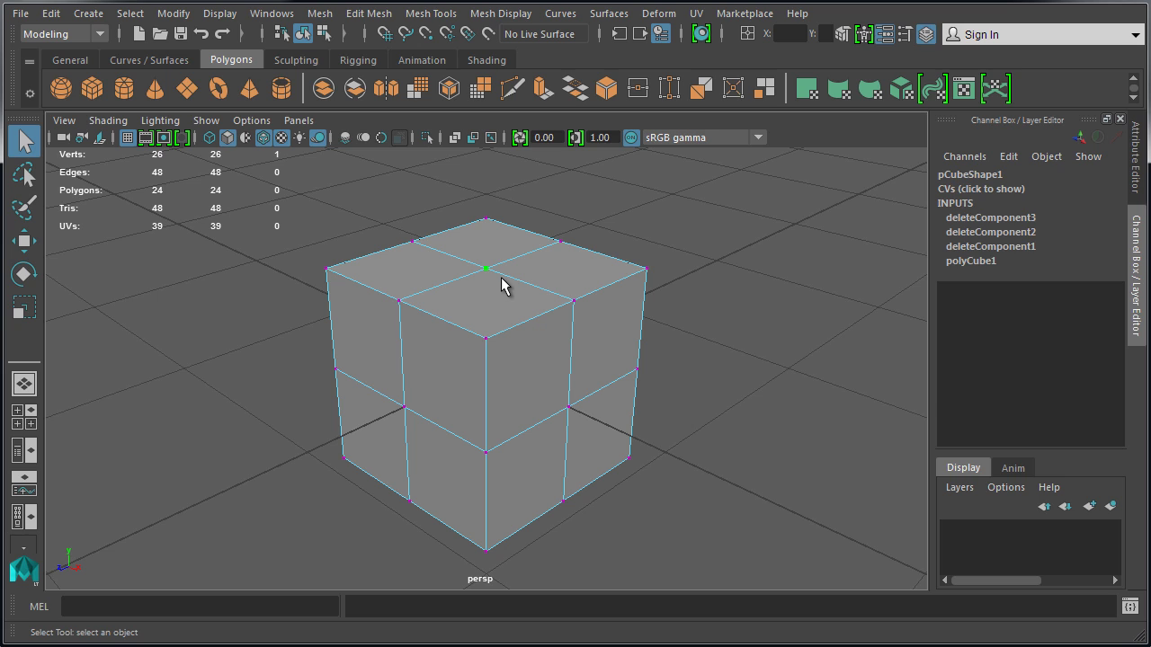
key(Delete)
drag(473, 320, 513, 350)
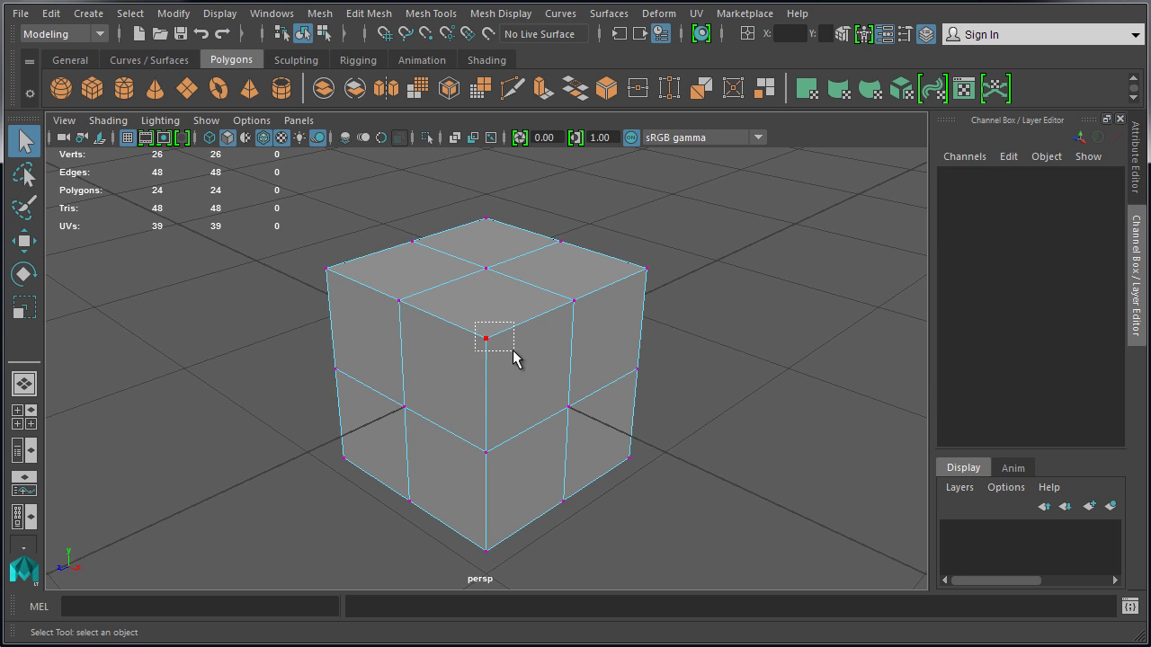
key(Delete)
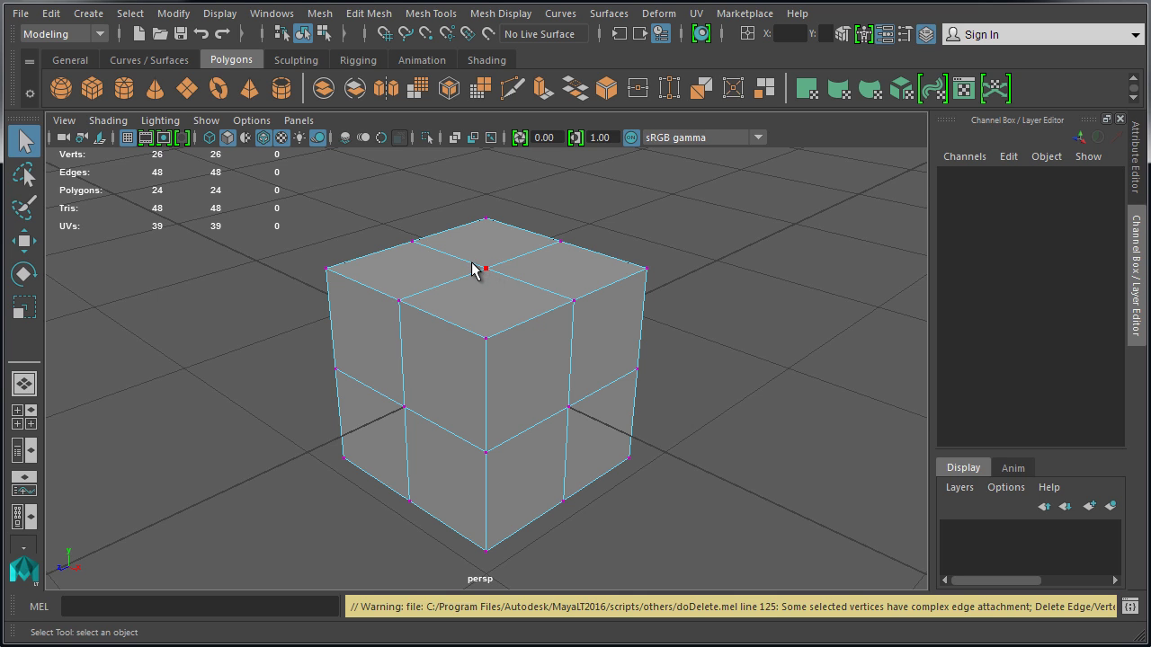
Step: Delete two top-face edges, leaving their vertices behind
right_drag(479, 269, 479, 218)
click(461, 262)
shift+click(531, 285)
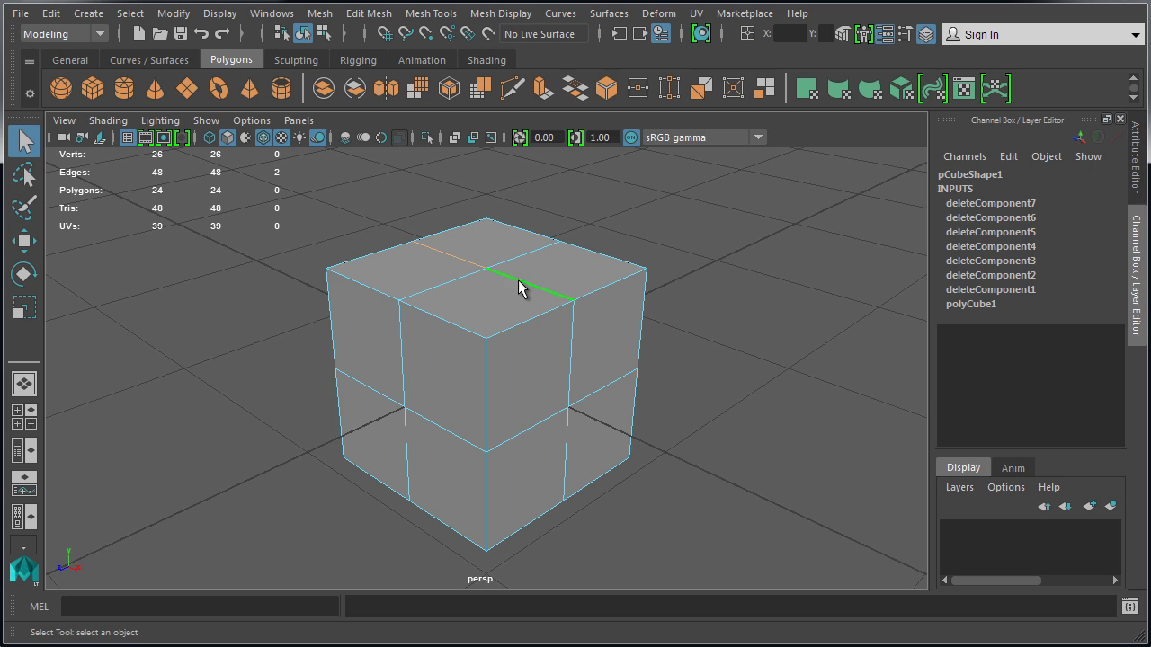
key(Delete)
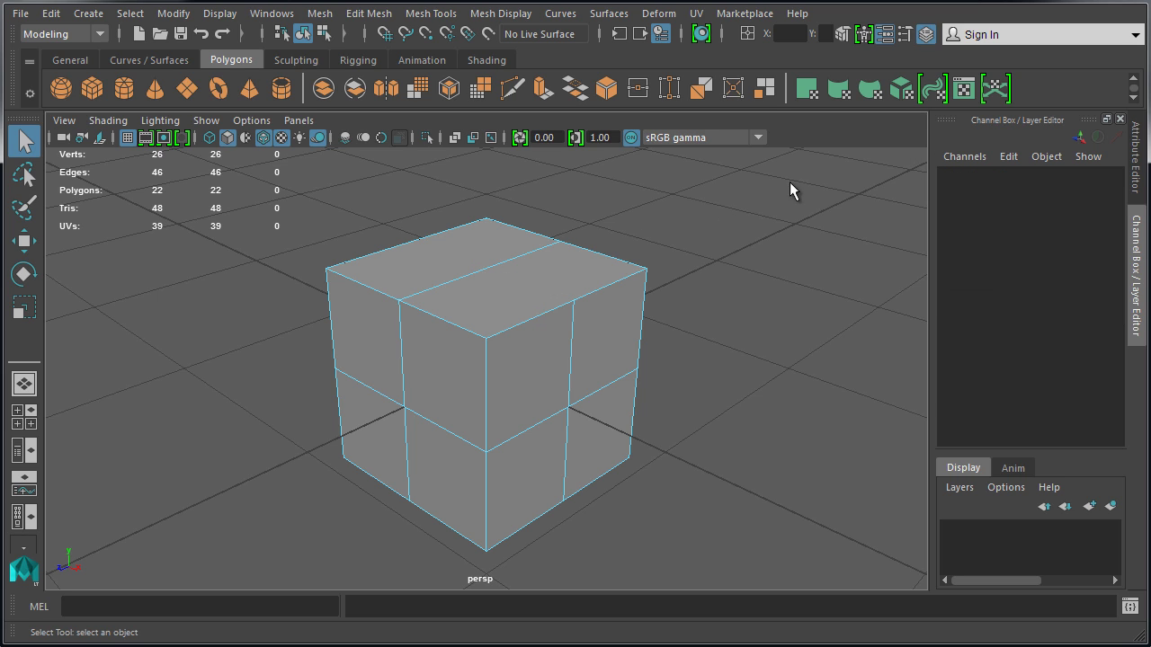
Step: Delete the floating top-centre vertex, then try deleting the top-right edge's midpoint vertex
right_drag(491, 268, 431, 270)
click(507, 280)
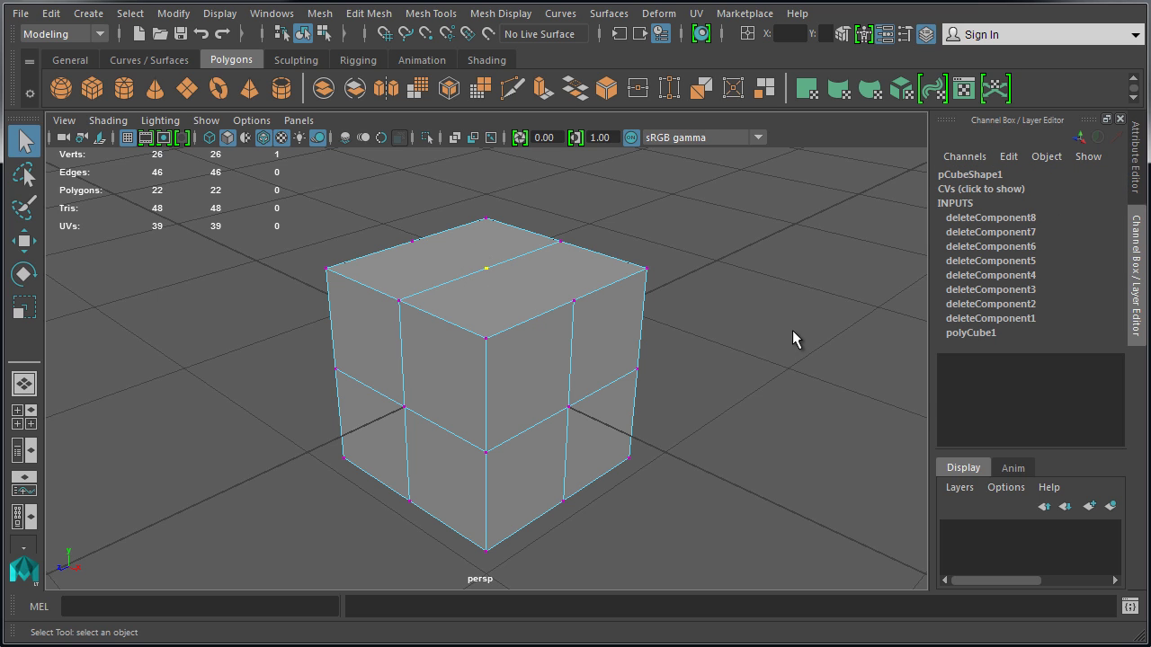
key(Delete)
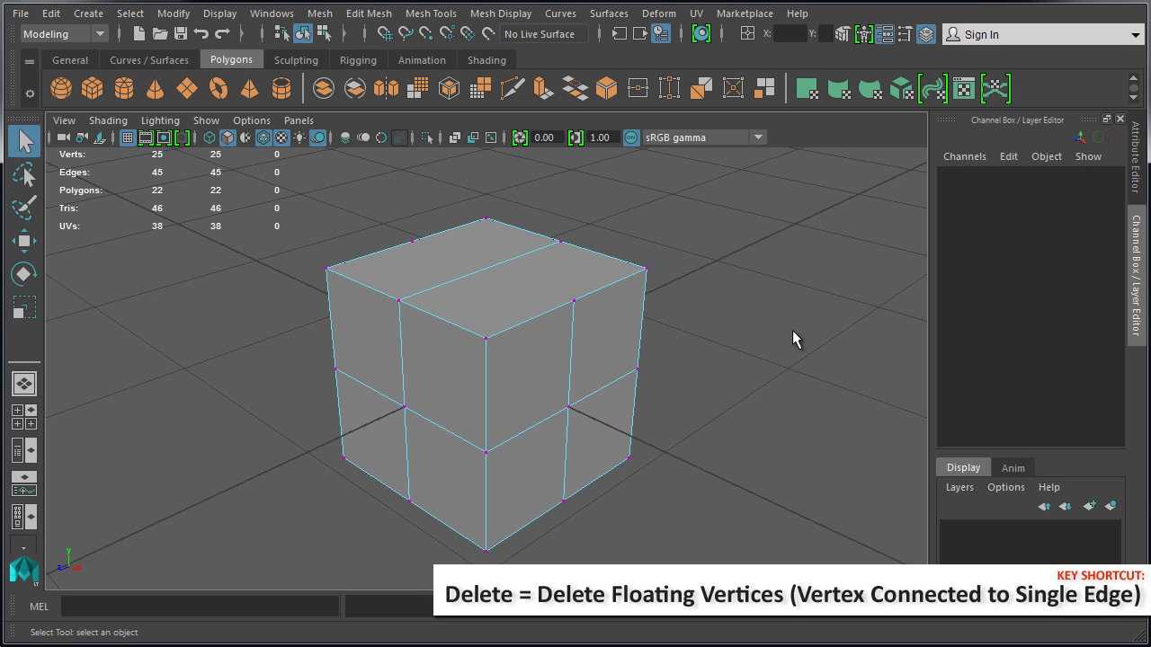
click(576, 302)
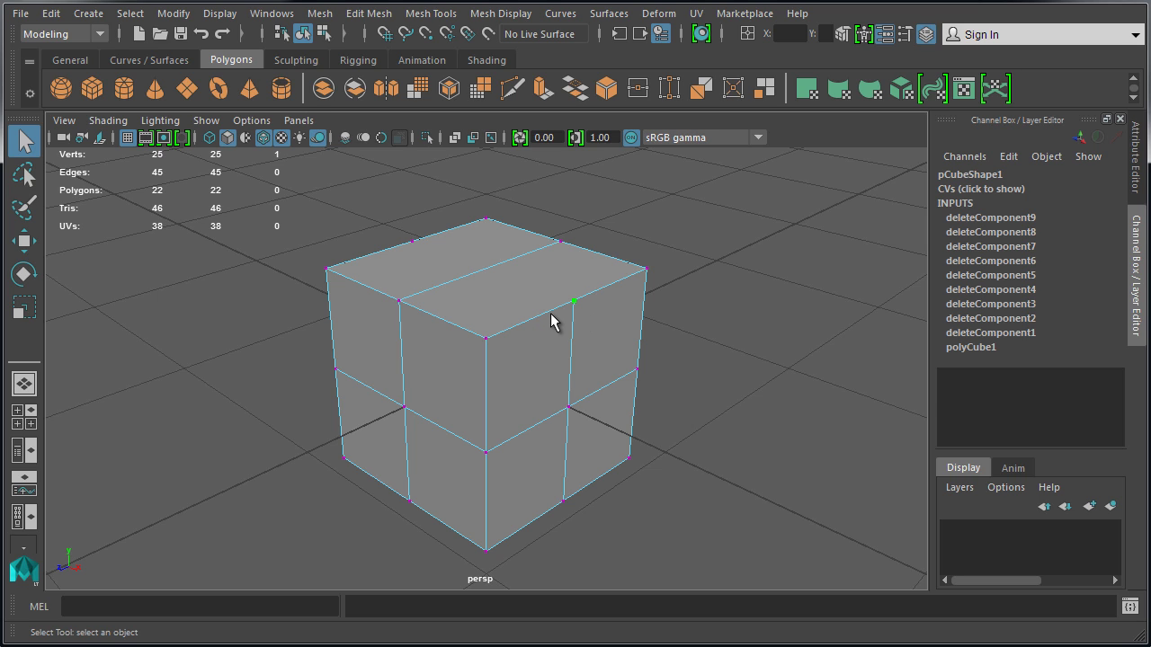
key(Delete)
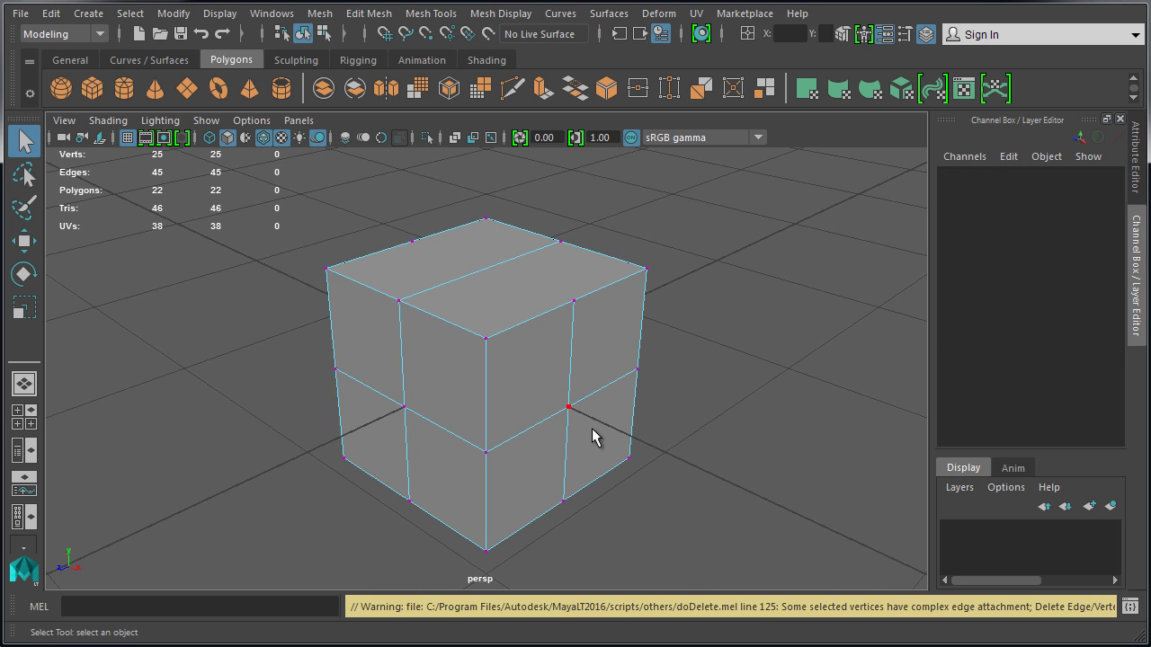
click(572, 297)
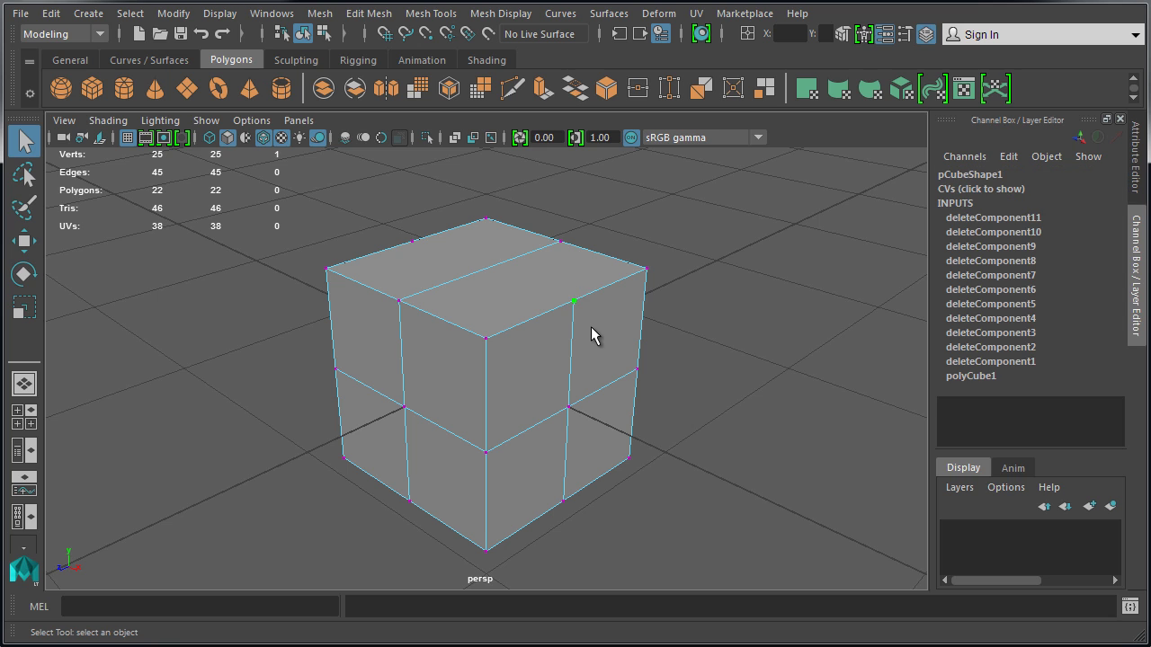
Step: Apply Delete Edge/Vertex to the midpoint vertex, undo to restore the top face, then select the top-centre vertex
click(364, 13)
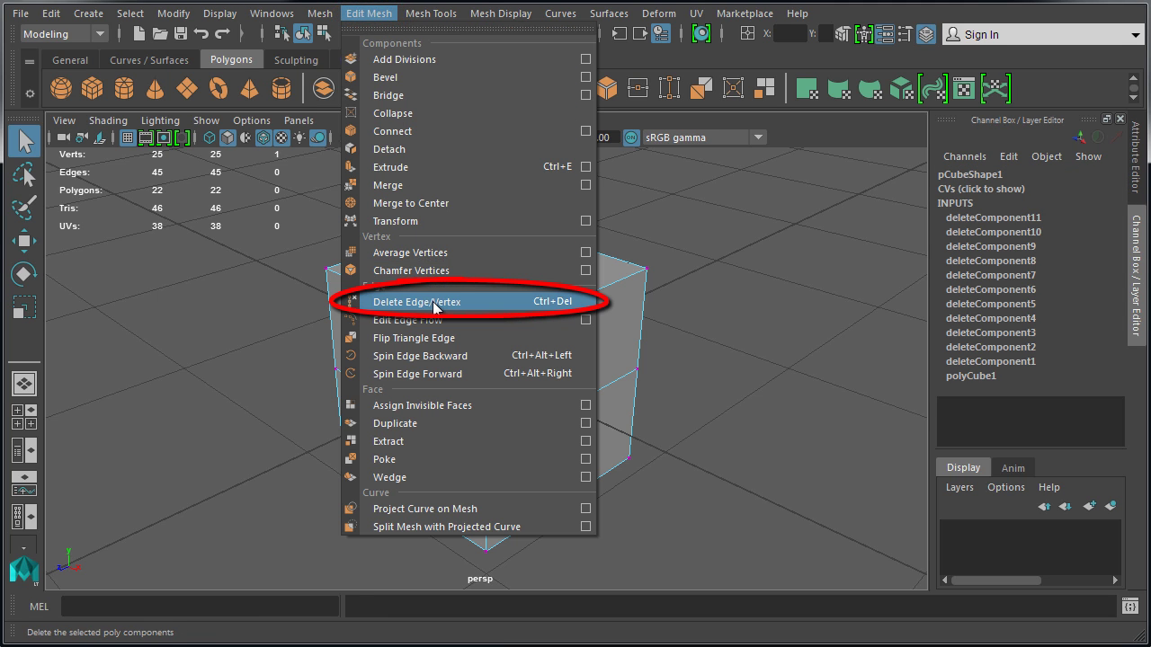
click(556, 304)
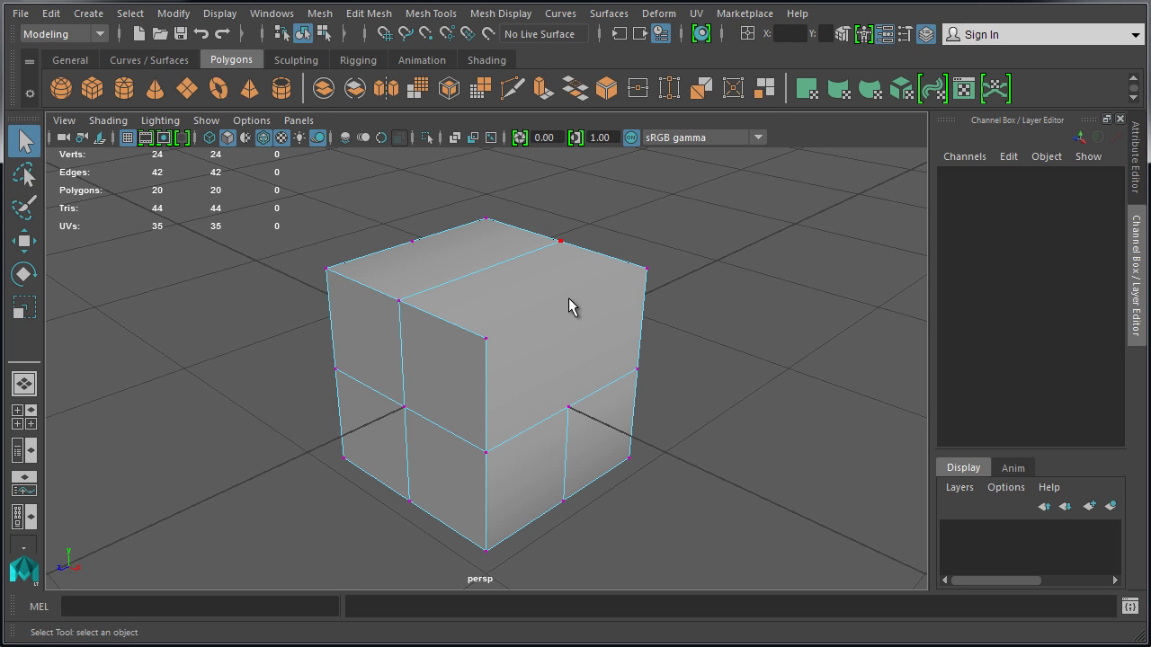
key(ctrl+z)
key(ctrl+z)
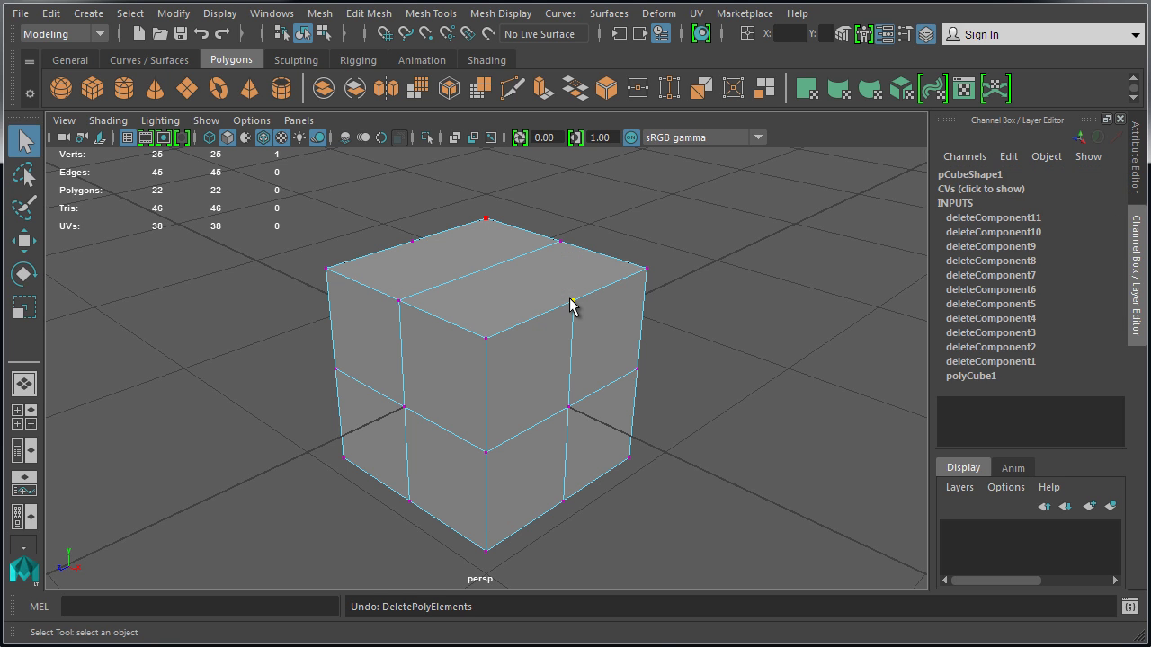
right_drag(571, 298, 478, 283)
drag(471, 258, 495, 282)
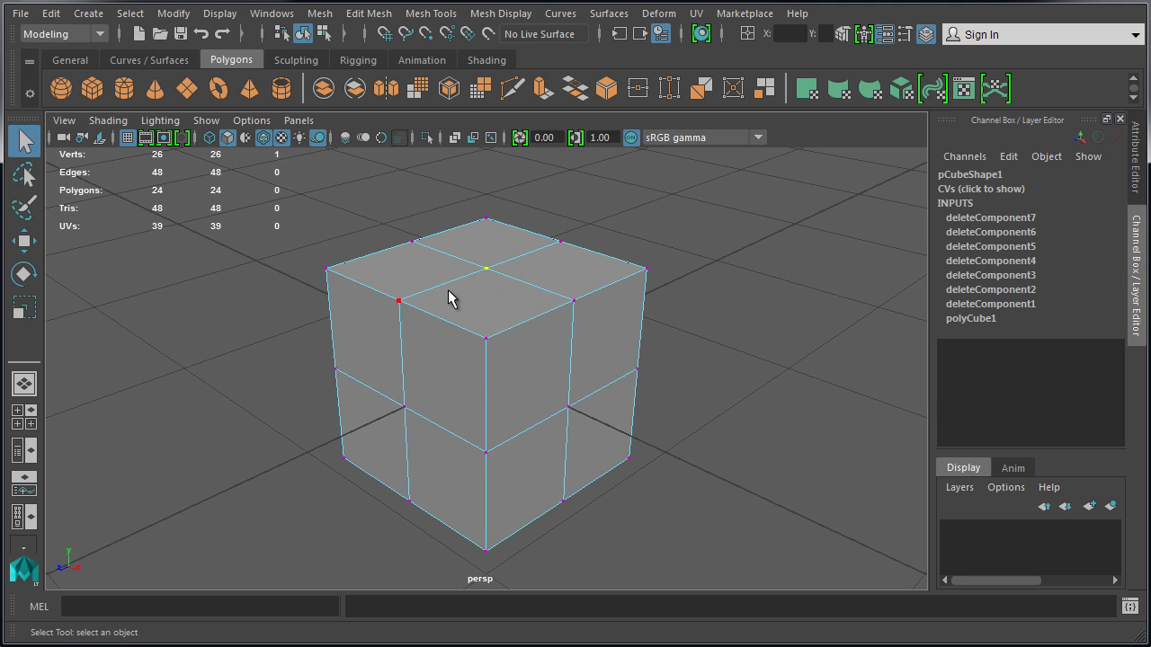
Step: Ctrl+Delete the top-centre, left-front midpoint and top-left edge vertices
key(ctrl+Delete)
drag(389, 387, 440, 422)
key(ctrl+Delete)
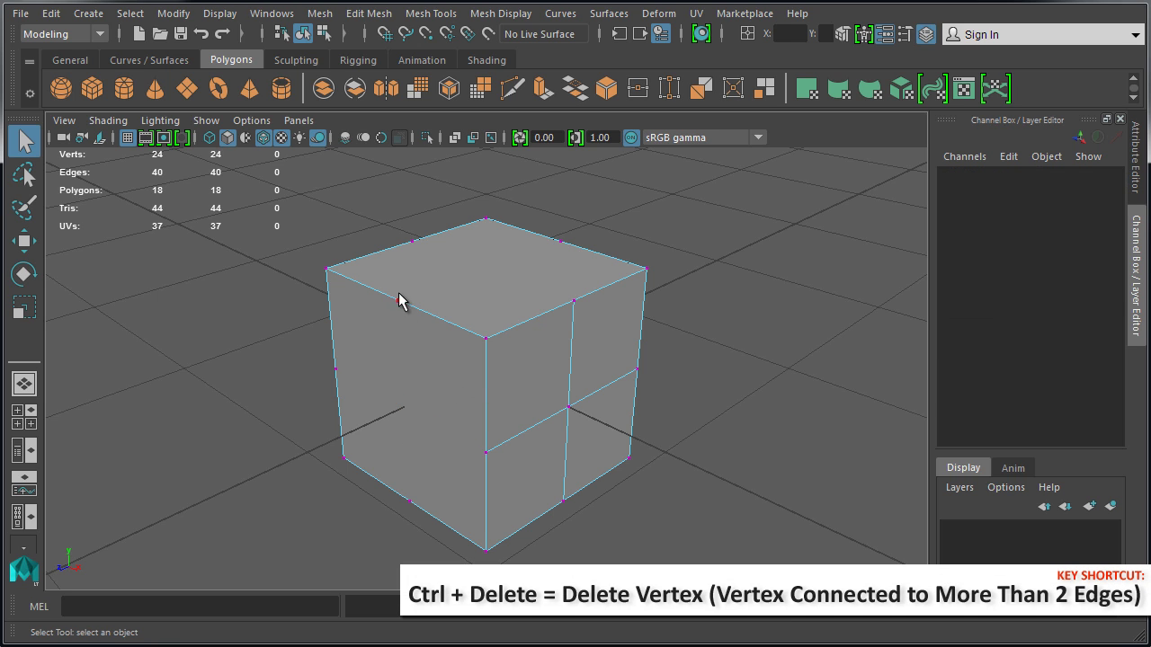
click(414, 315)
key(ctrl+Delete)
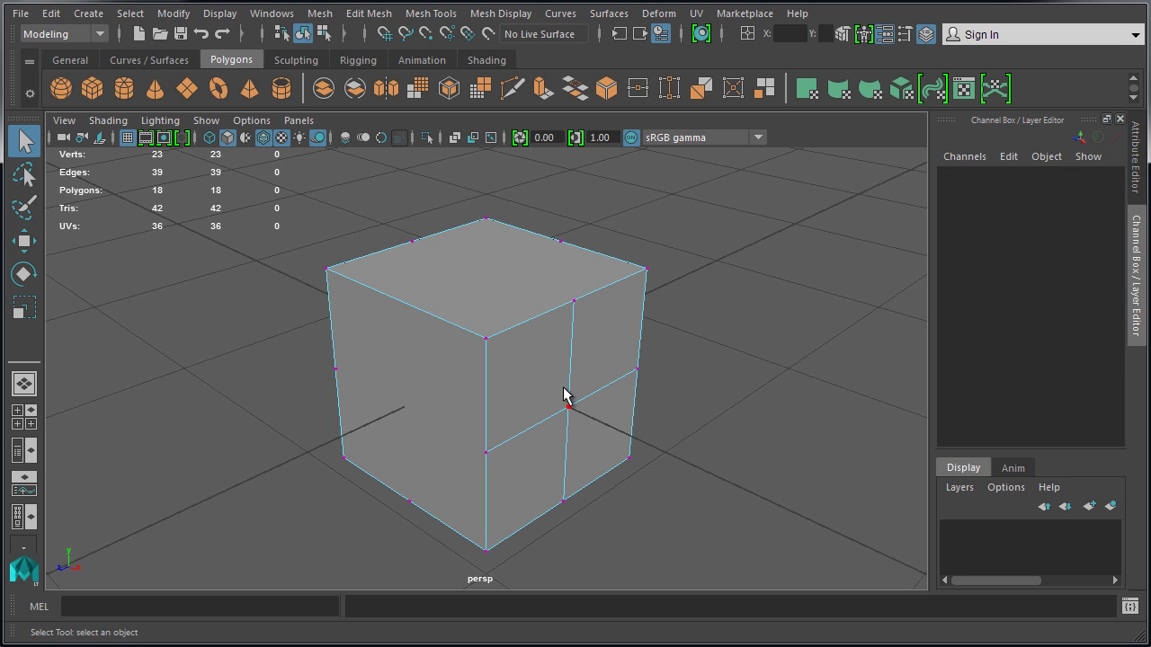
Step: Delete the right-face centre, another vertex and the front top corner, then undo twice
drag(564, 397, 578, 434)
shift+drag(469, 440, 520, 489)
shift+drag(456, 305, 495, 357)
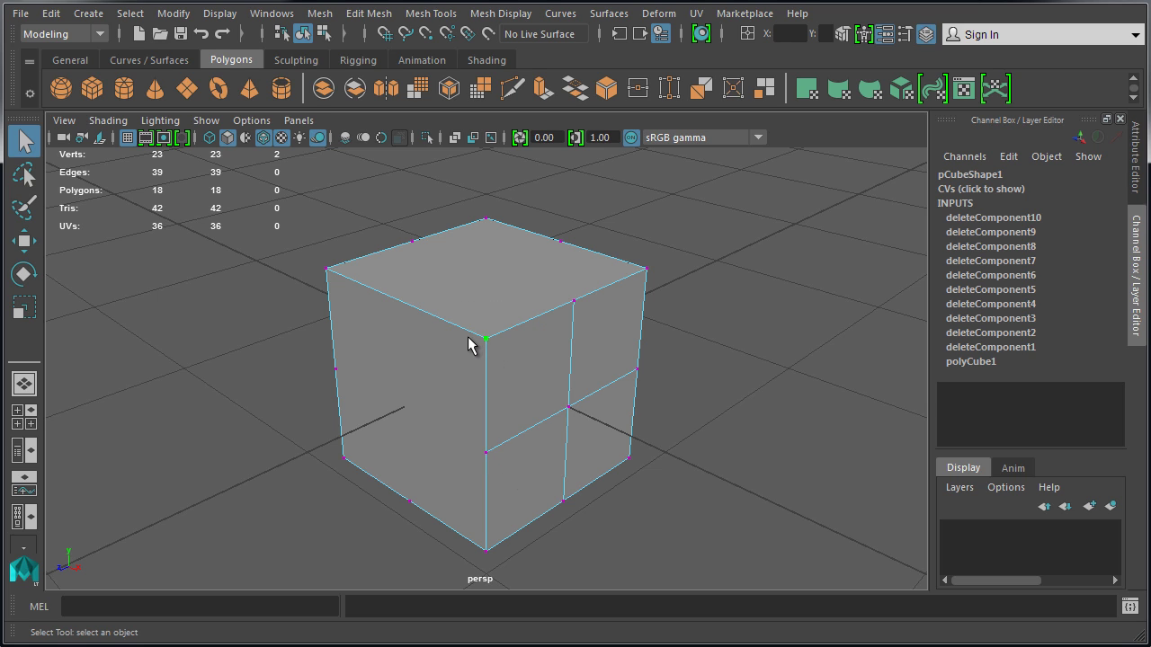
key(Delete)
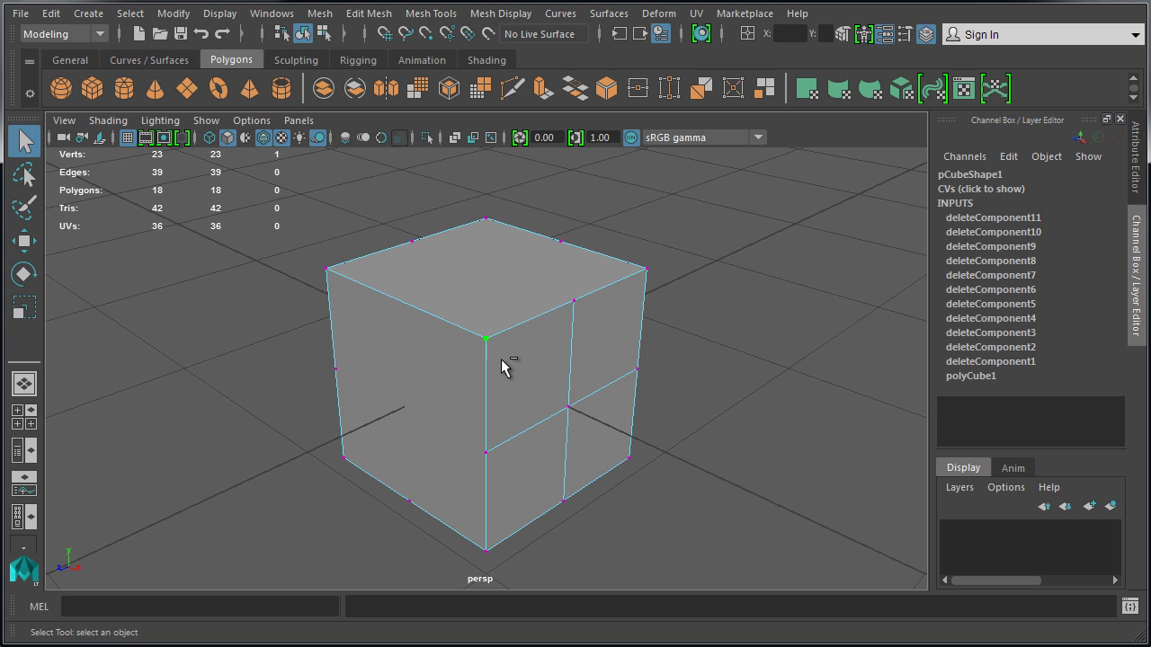
key(Delete)
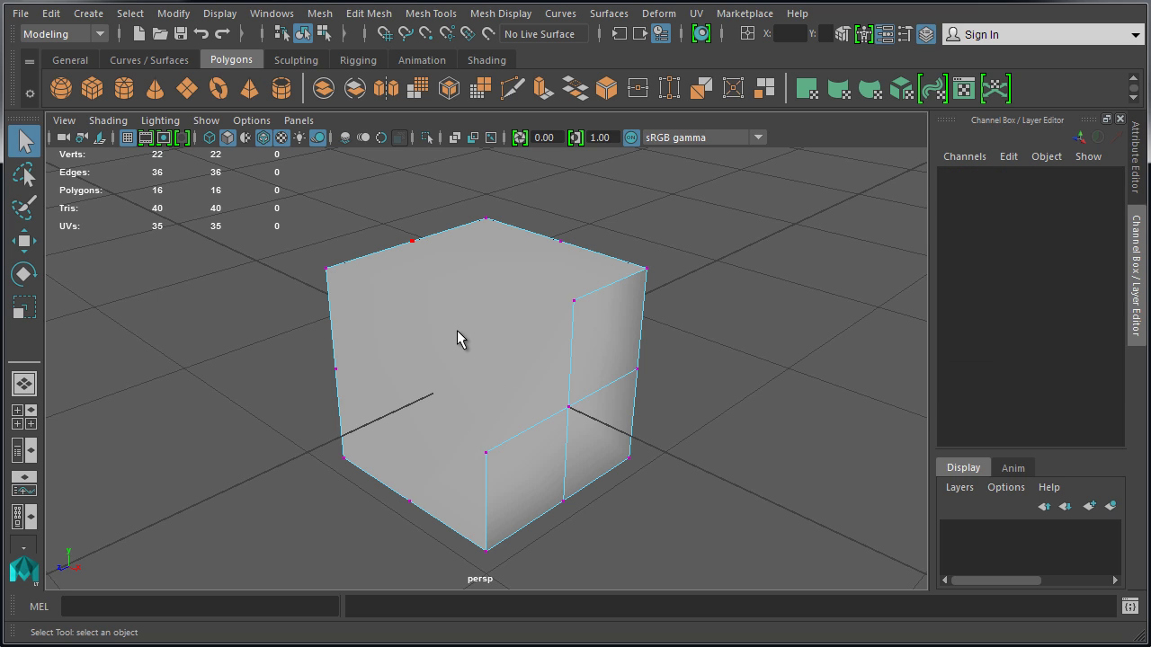
key(ctrl+z)
key(ctrl+z)
key(ctrl+z)
key(ctrl+z)
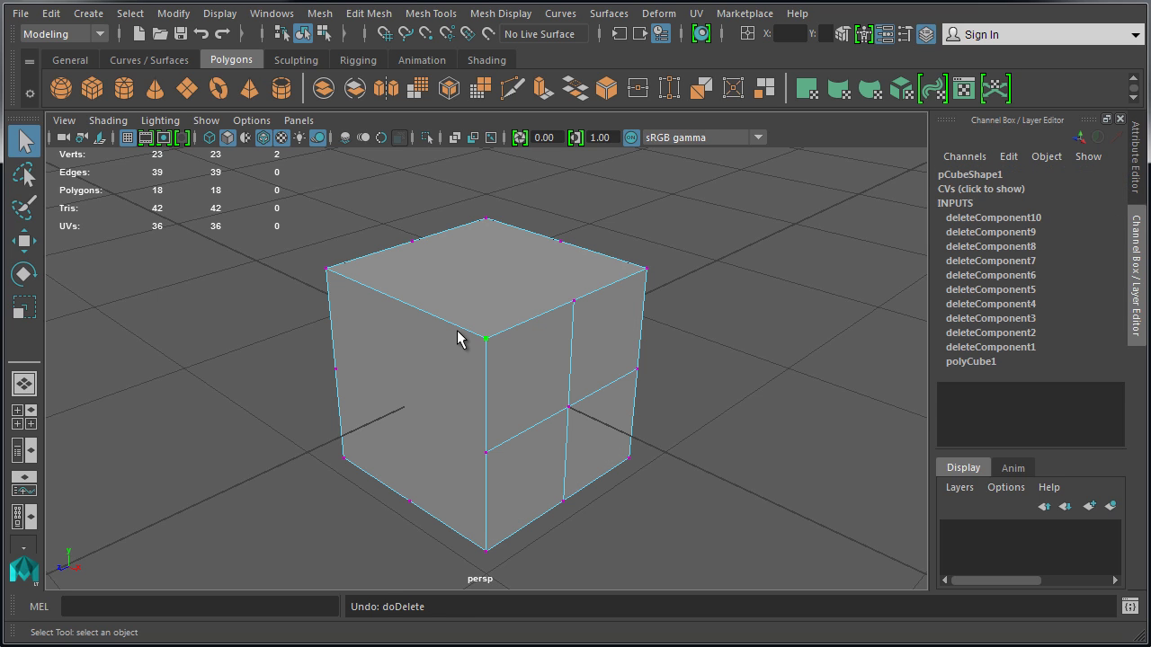
key(ctrl+z)
key(ctrl+z)
key(ctrl+z)
Step: Delete the top-front edge vertex and the front centre vertex, then undo to the original cube
click(424, 327)
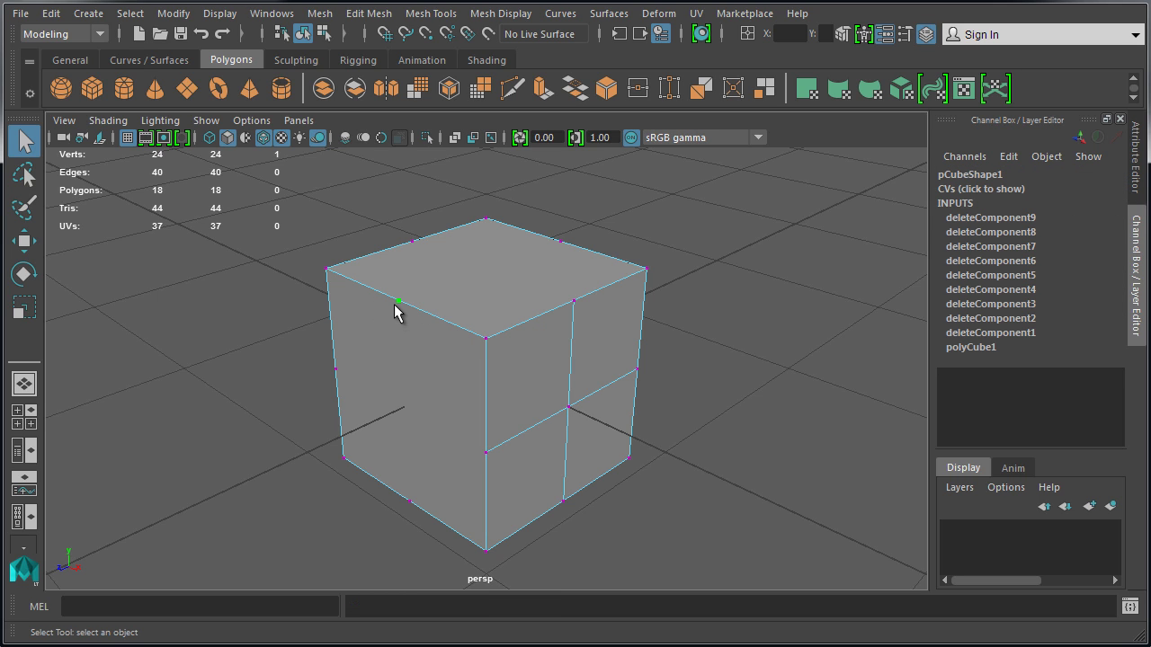
key(Delete)
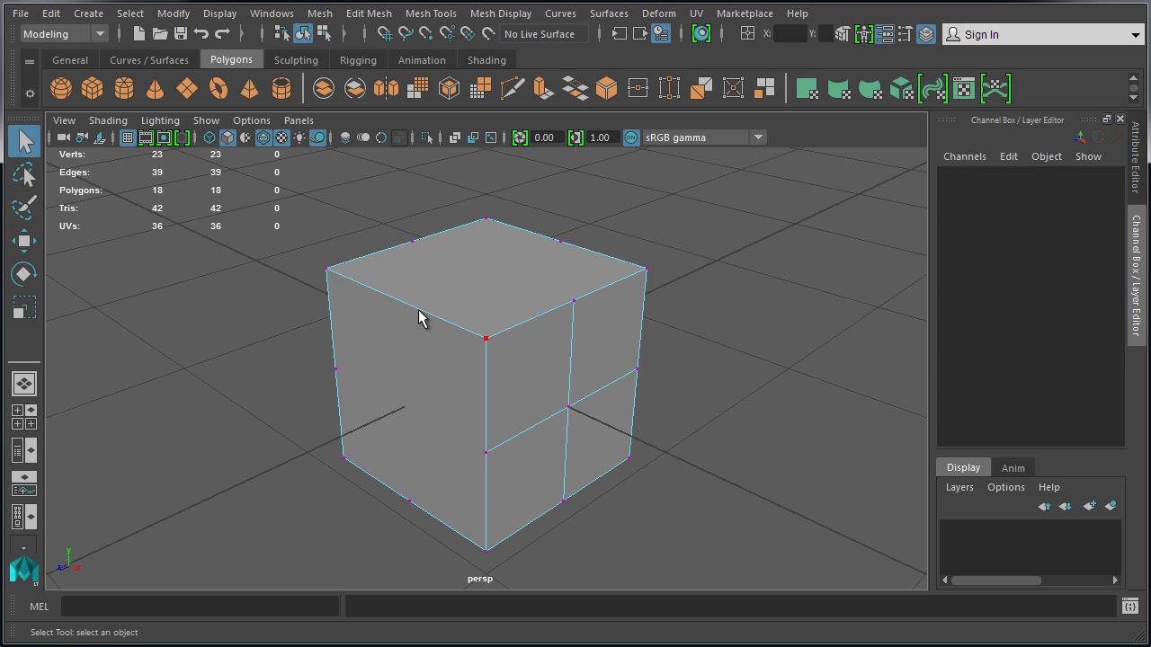
click(567, 406)
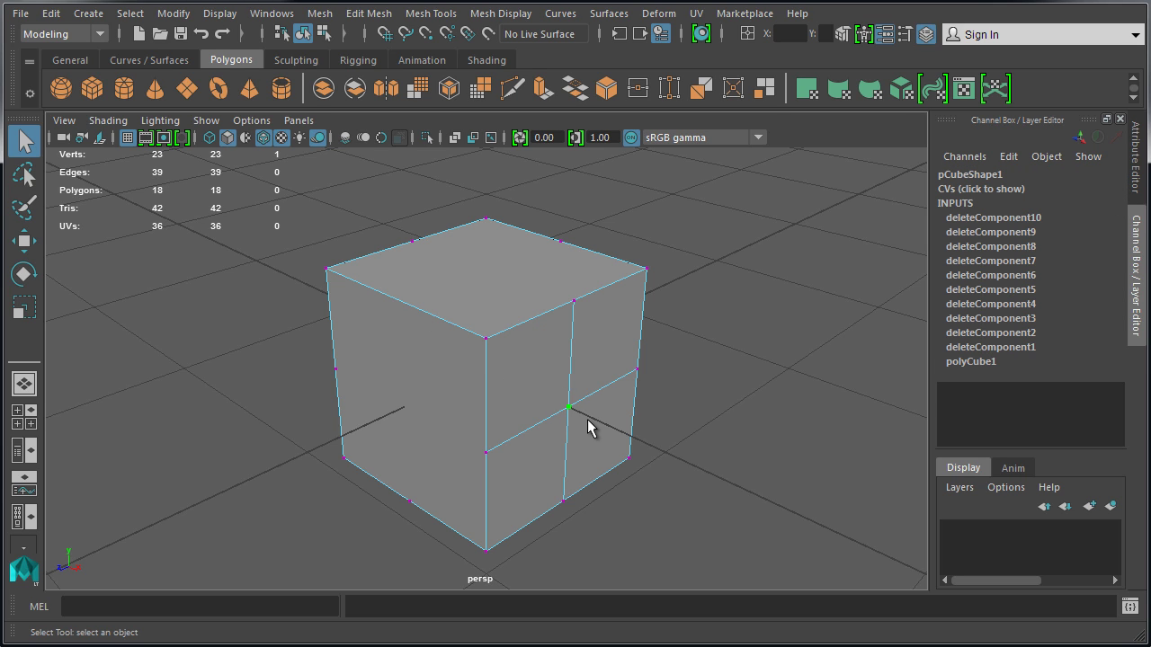
key(Delete)
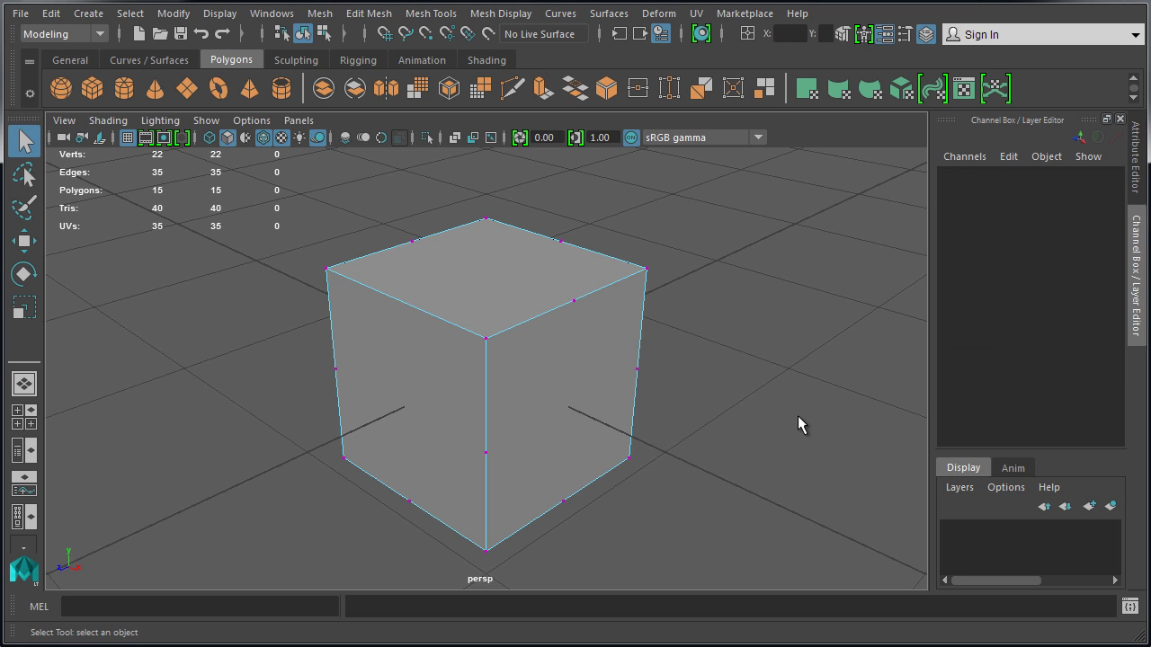
key(ctrl+z)
key(ctrl+z)
key(ctrl+z)
key(ctrl+z)
key(ctrl+z)
key(ctrl+z)
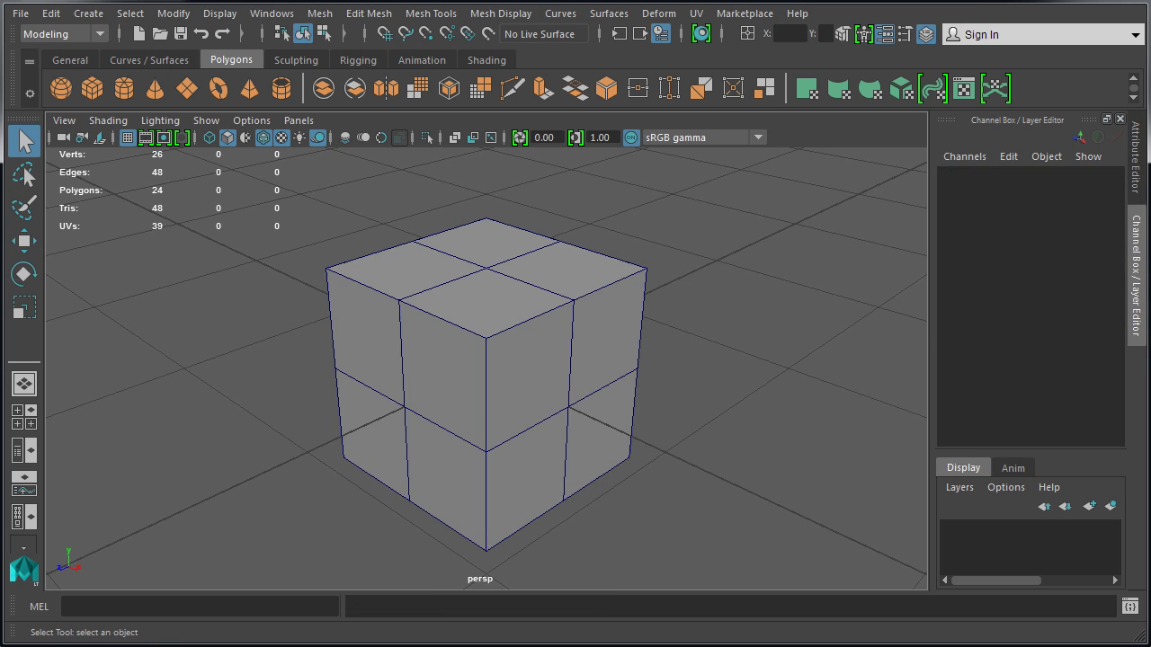
Step: In face mode, delete the top-back and top-right faces
click(498, 321)
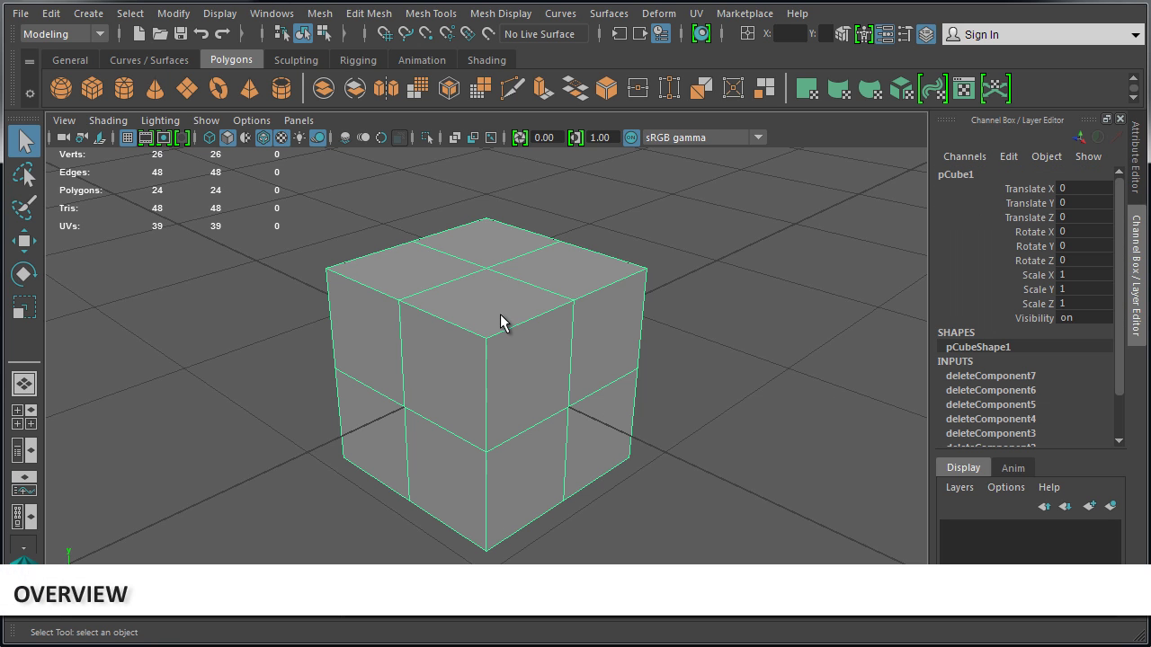
right_drag(480, 291, 483, 342)
click(490, 310)
click(482, 245)
key(Delete)
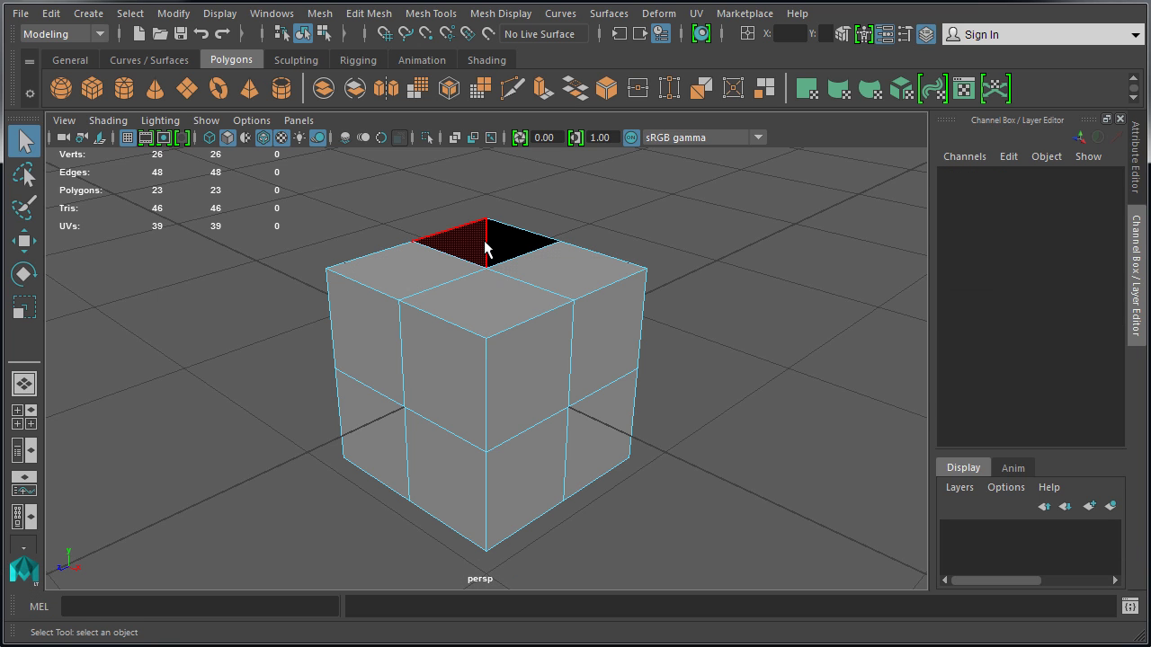
click(550, 277)
key(Delete)
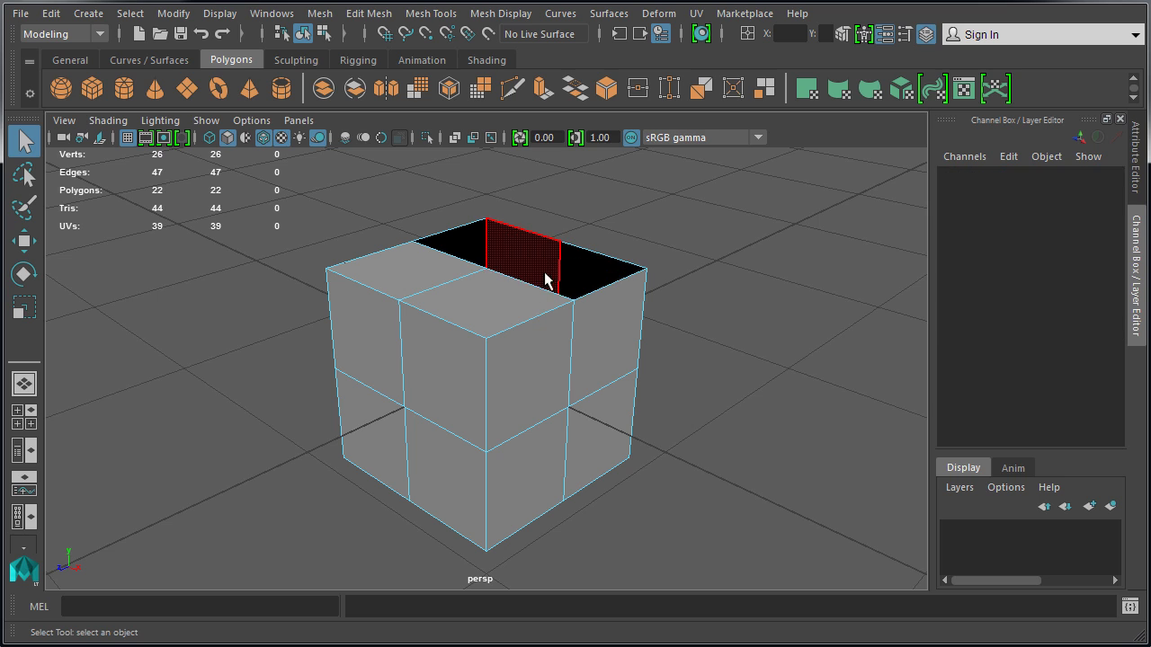
Step: Delete the top-front and top-left faces together, undo, then clear the face selection
click(492, 301)
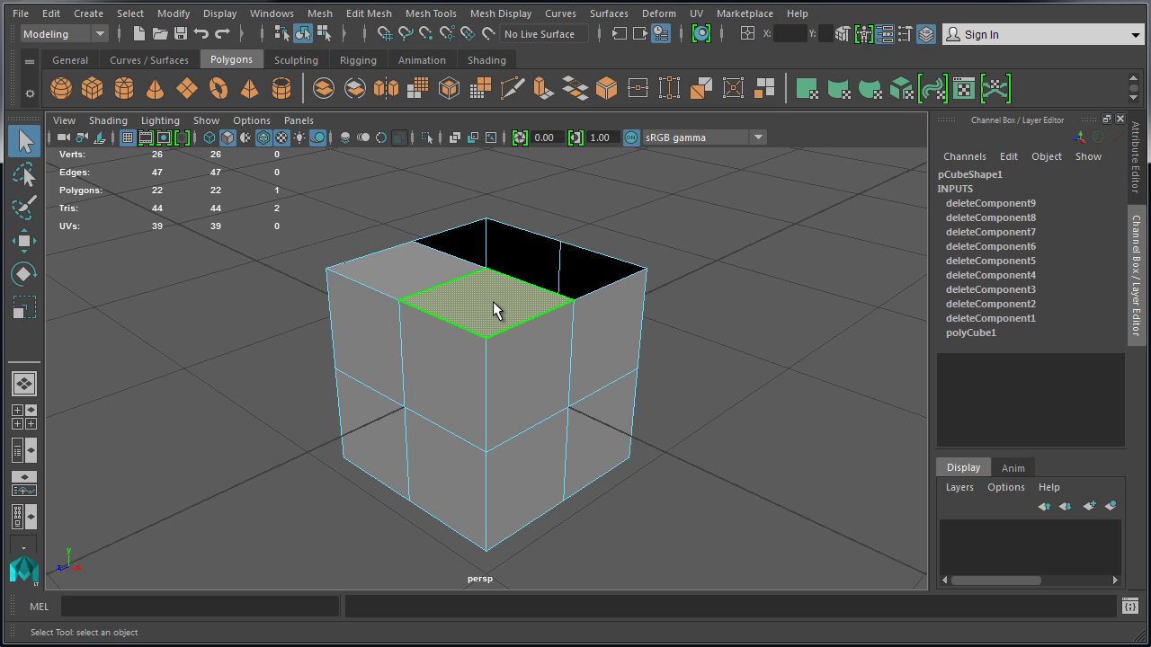
shift+click(418, 272)
key(Delete)
key(ctrl+z)
shift+click(429, 278)
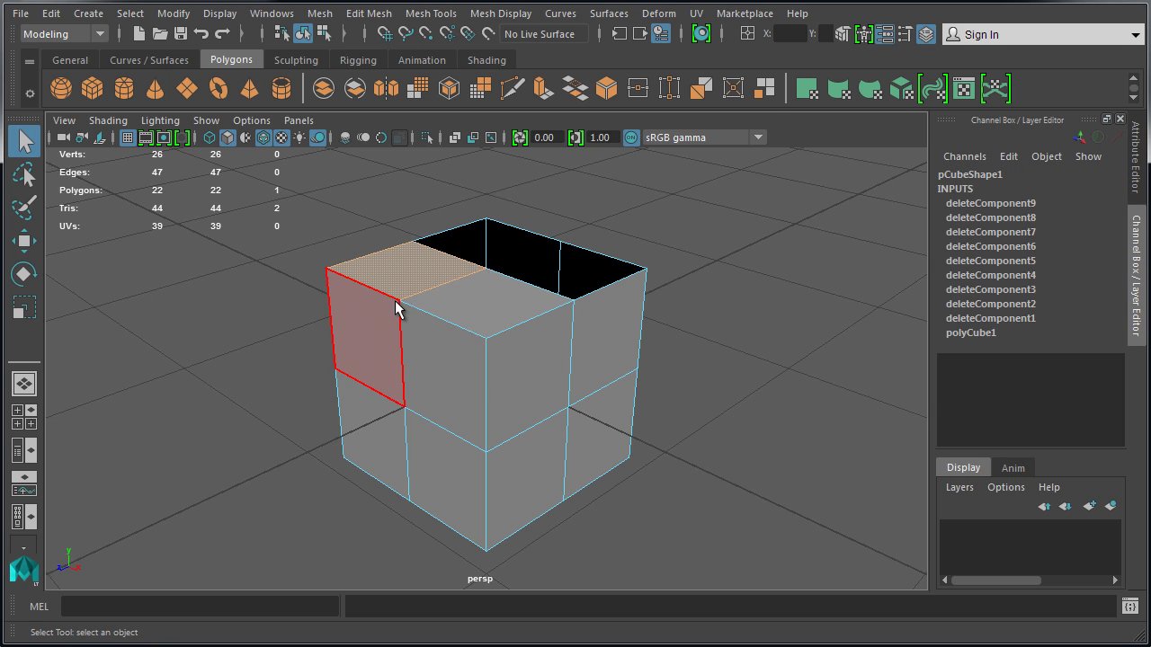
ctrl+click(370, 274)
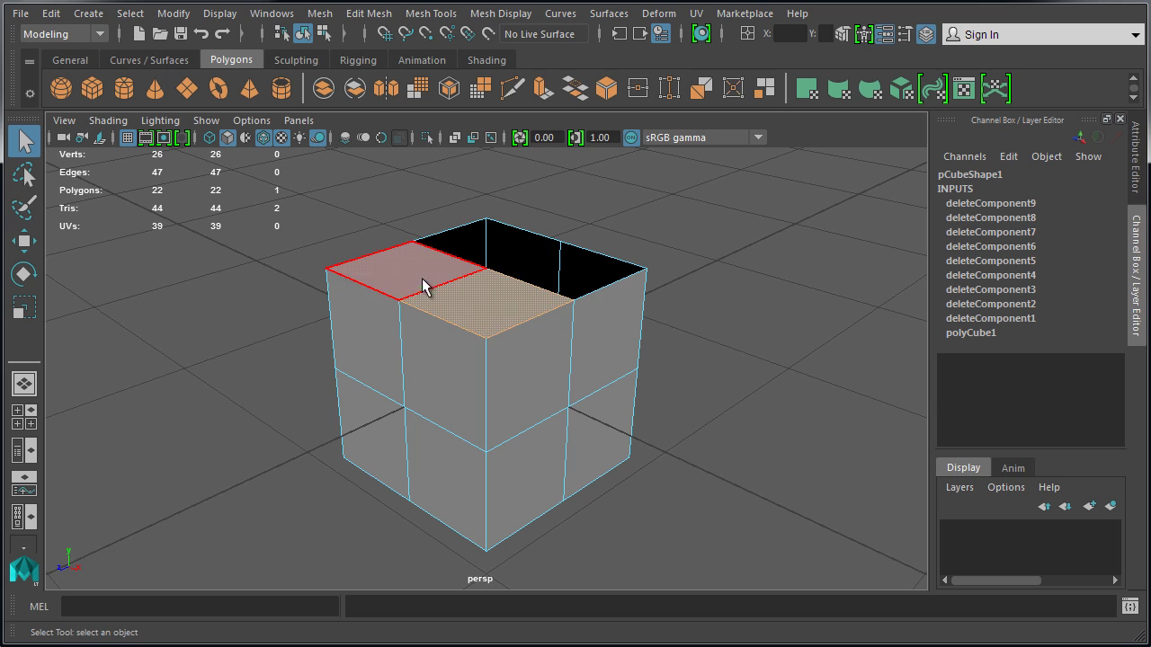
click(652, 205)
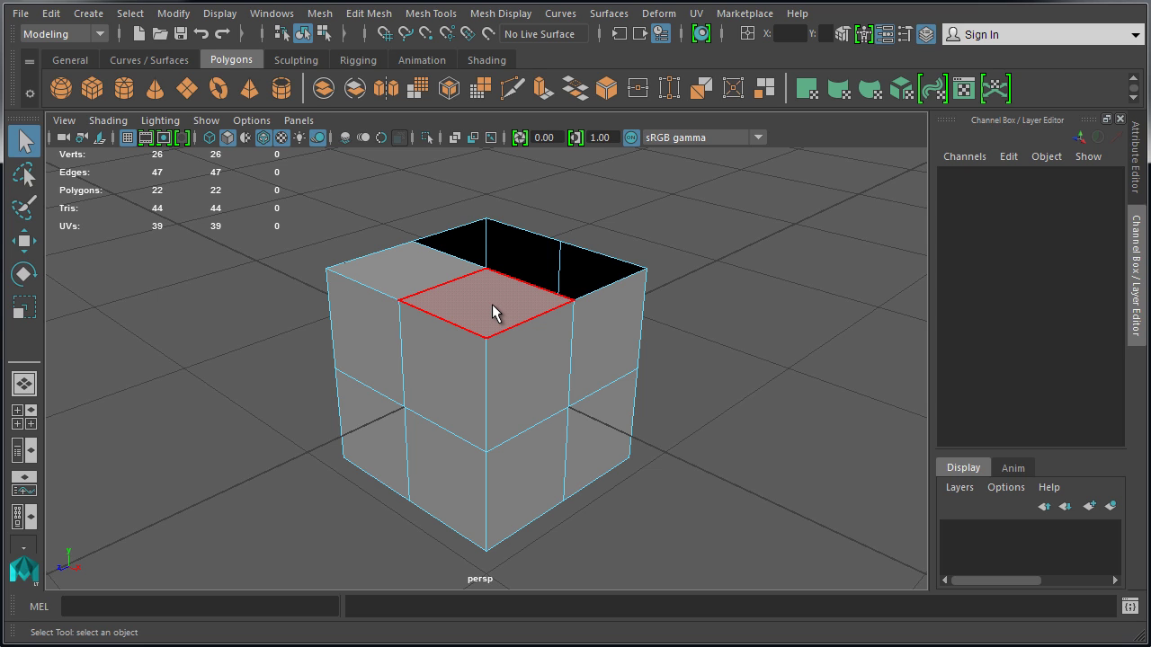
Step: Delete the top-front, top-left, front upper-left and a neighbouring face, then undo all deletions
click(493, 304)
key(Delete)
click(401, 303)
key(Delete)
click(422, 355)
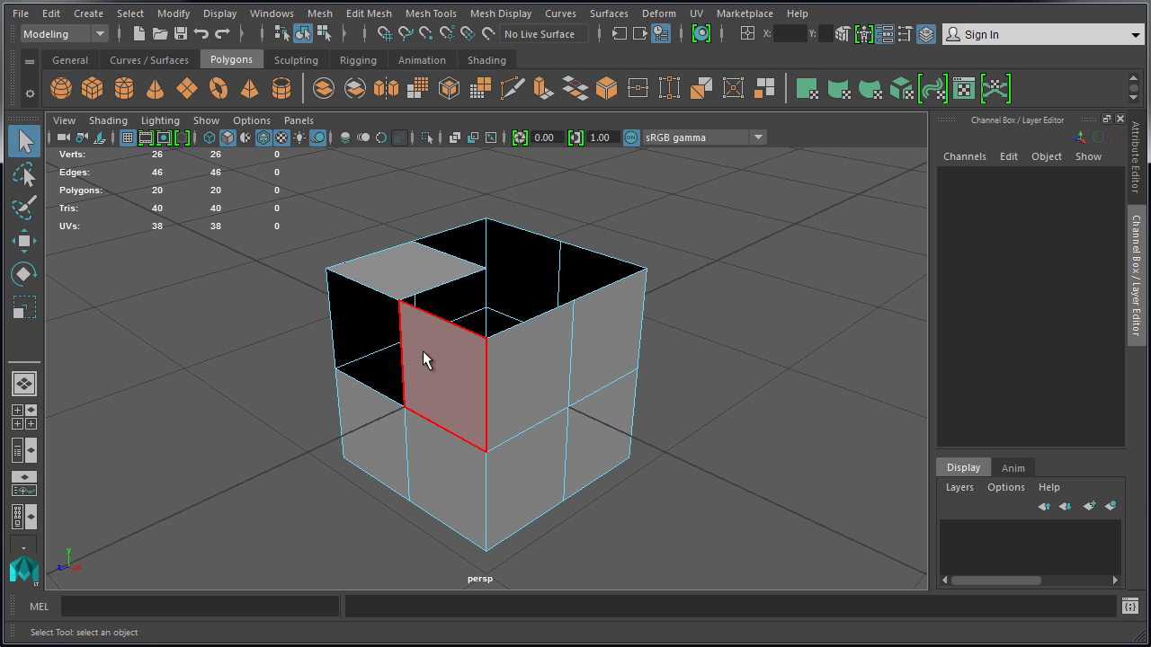
key(Delete)
click(404, 290)
key(Delete)
key(ctrl+z)
key(ctrl+z)
key(ctrl+z)
key(ctrl+z)
key(ctrl+z)
key(ctrl+z)
right_drag(429, 295, 441, 239)
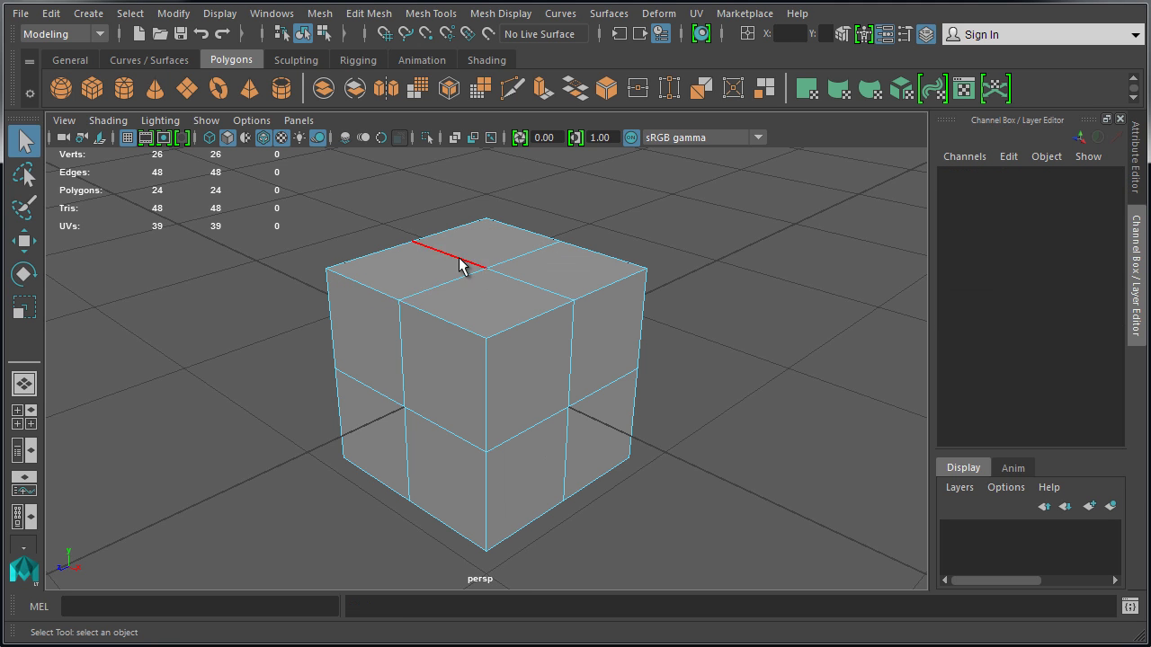
Step: Delete both halves of the edge across the top centre, then select a top vertex
click(457, 257)
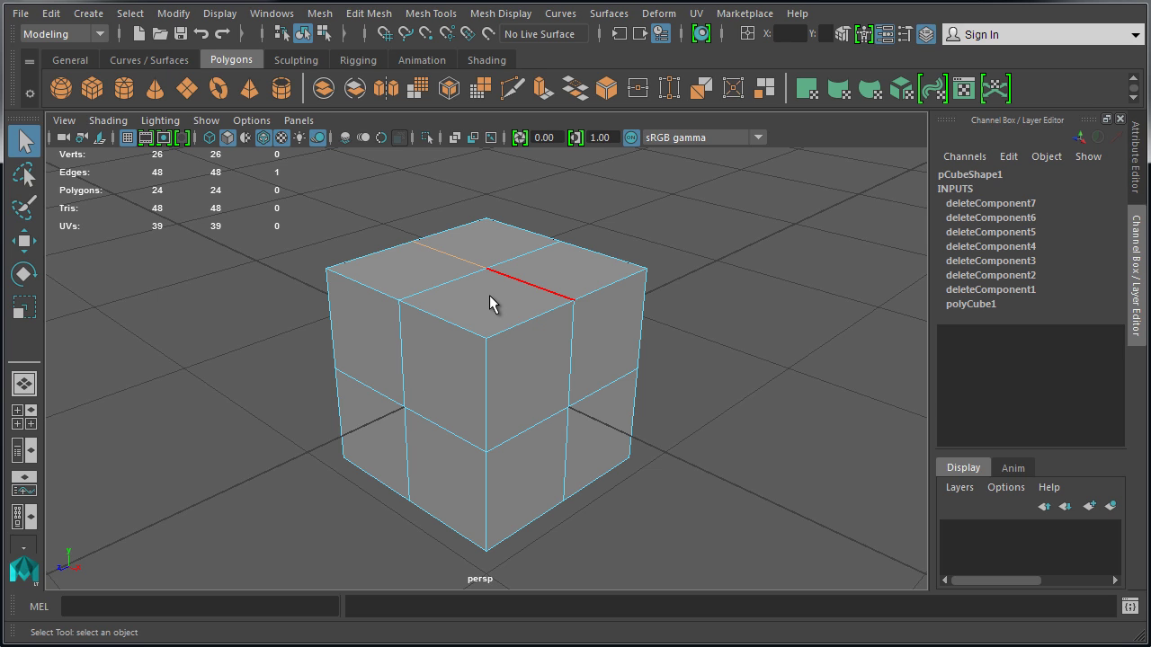
key(Delete)
click(503, 287)
key(Delete)
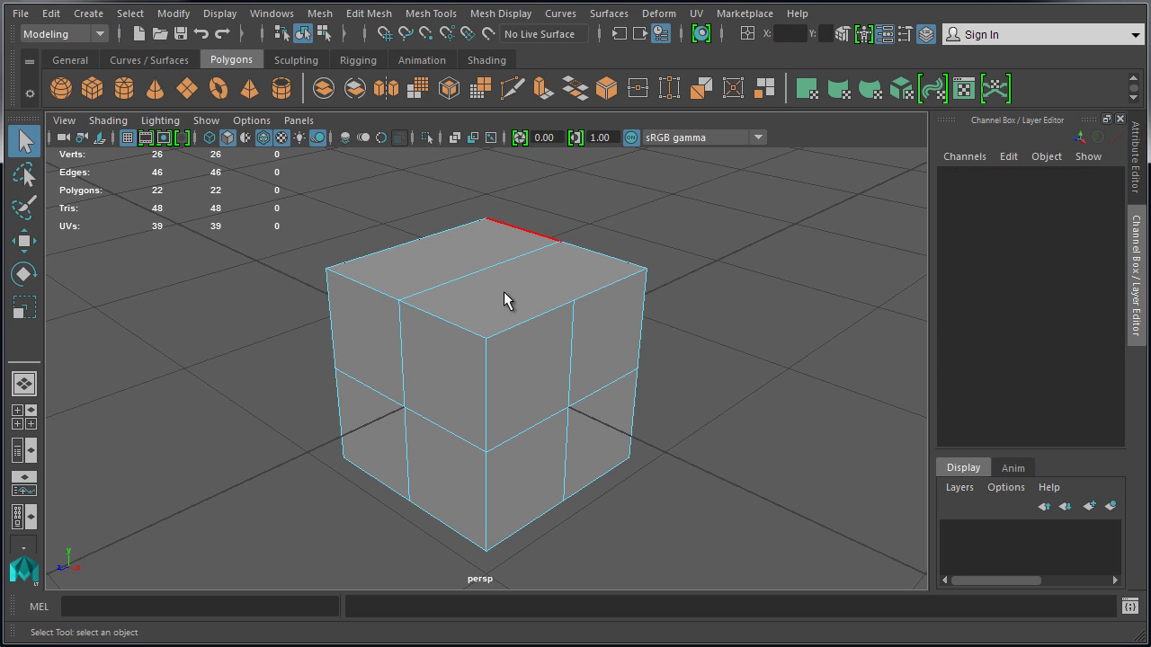
right_drag(488, 270, 405, 272)
click(490, 271)
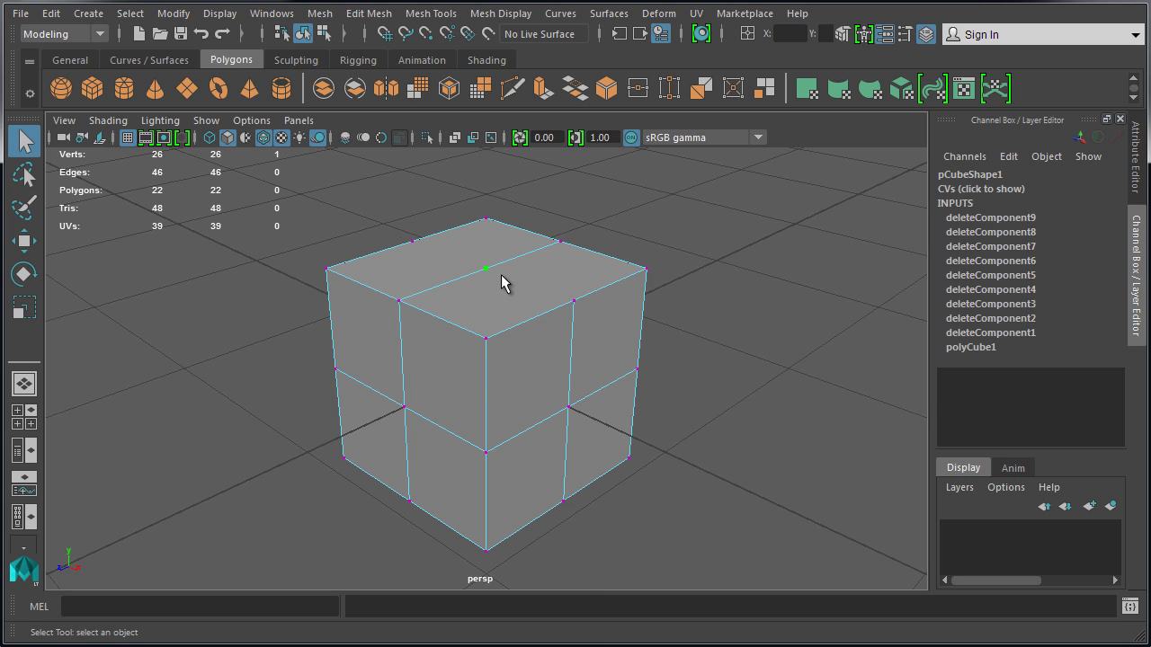
Step: Delete the upper and lower halves of the right side's vertical edge
right_drag(507, 293, 506, 264)
click(571, 369)
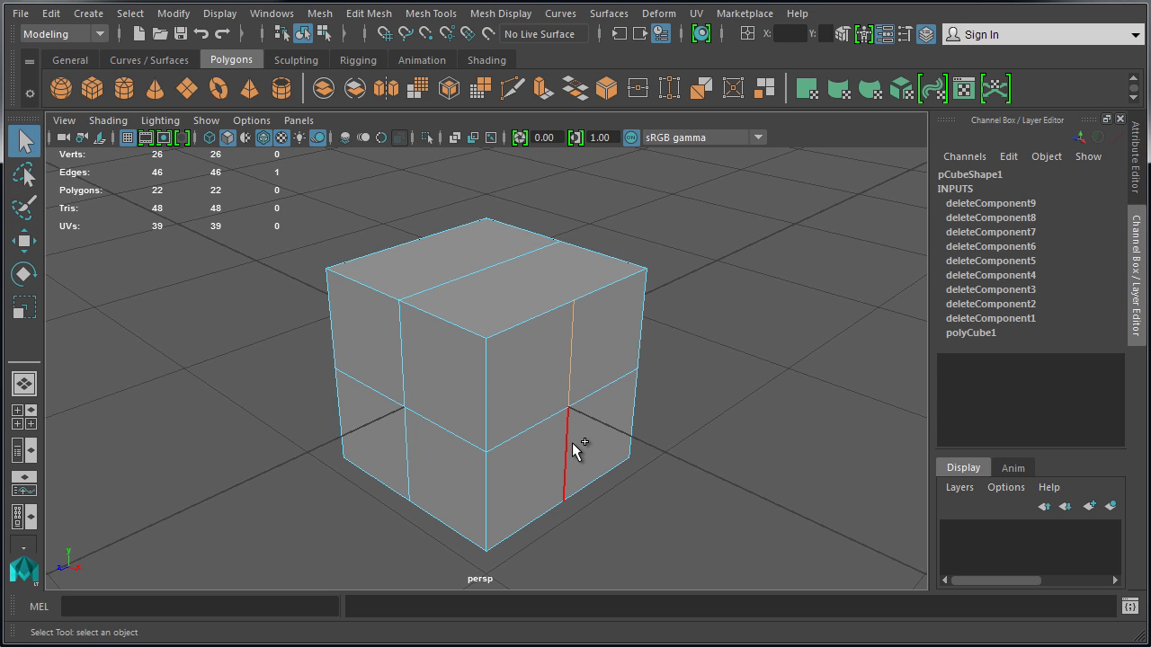
shift+click(565, 442)
key(Delete)
Step: Switch to vertices and delete the middle vertex on the top
right_drag(561, 319, 489, 319)
drag(531, 373, 635, 464)
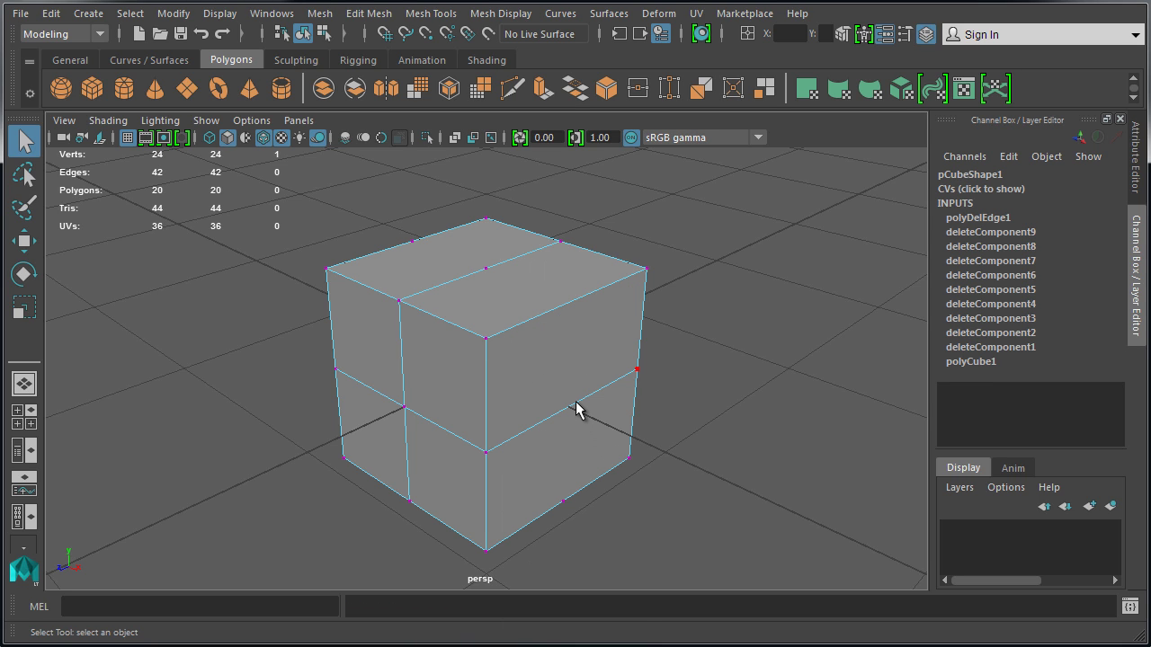
click(474, 255)
key(Delete)
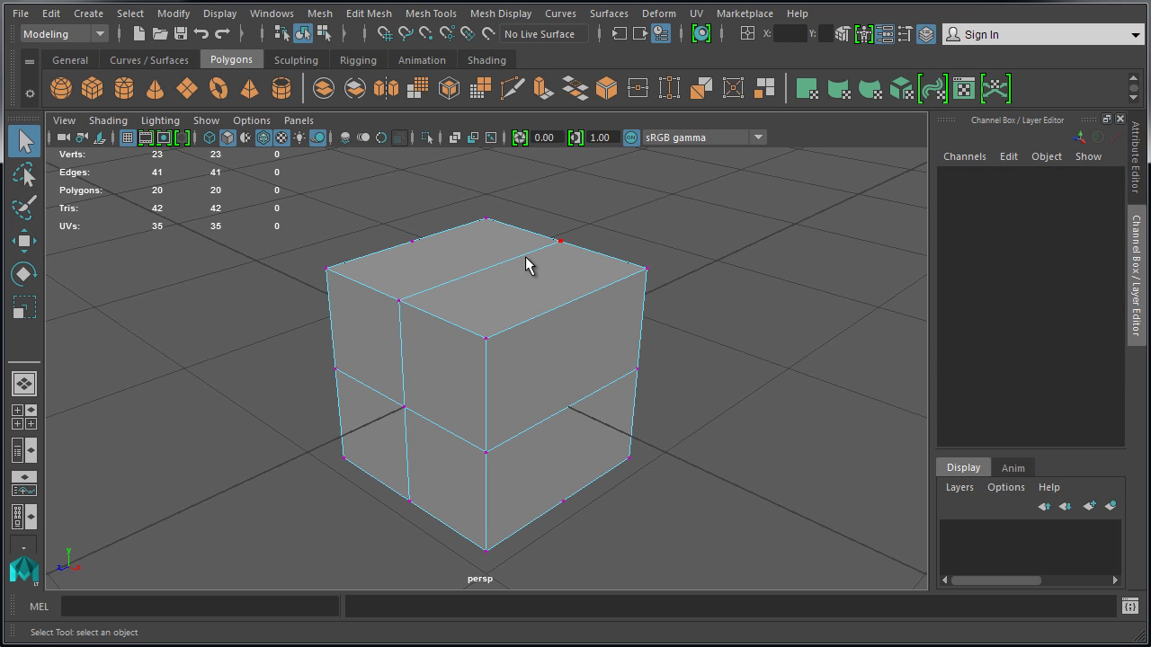
Step: Ctrl+Delete the top-front edge vertex and undo, then delete the front face's centre vertex
click(402, 309)
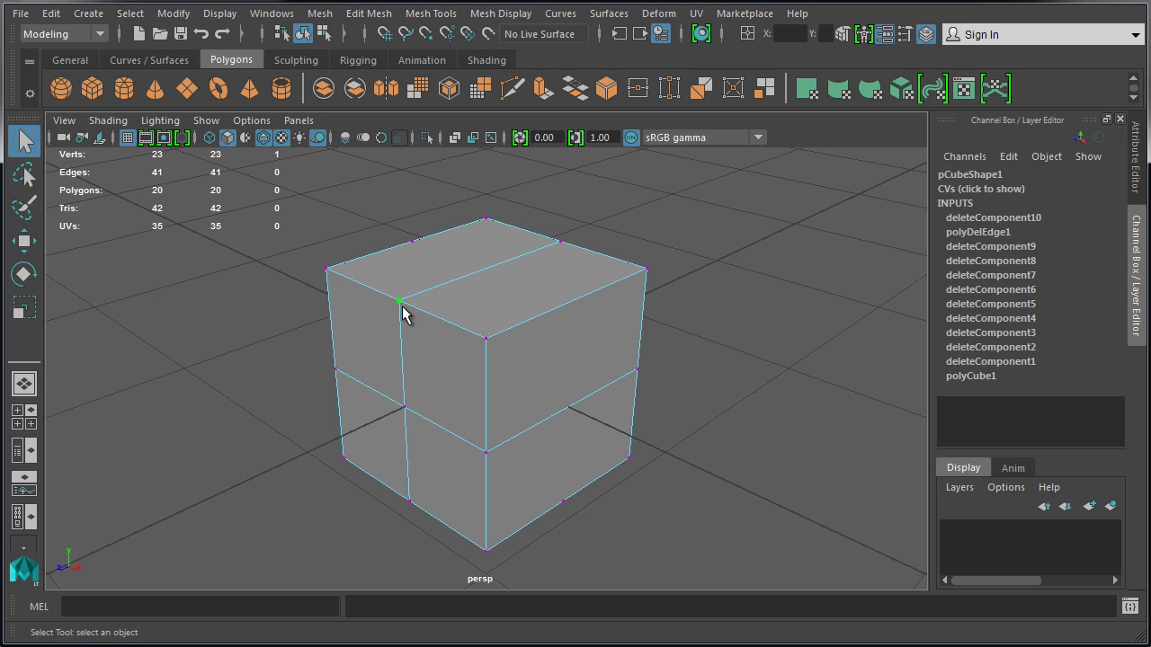
key(Delete)
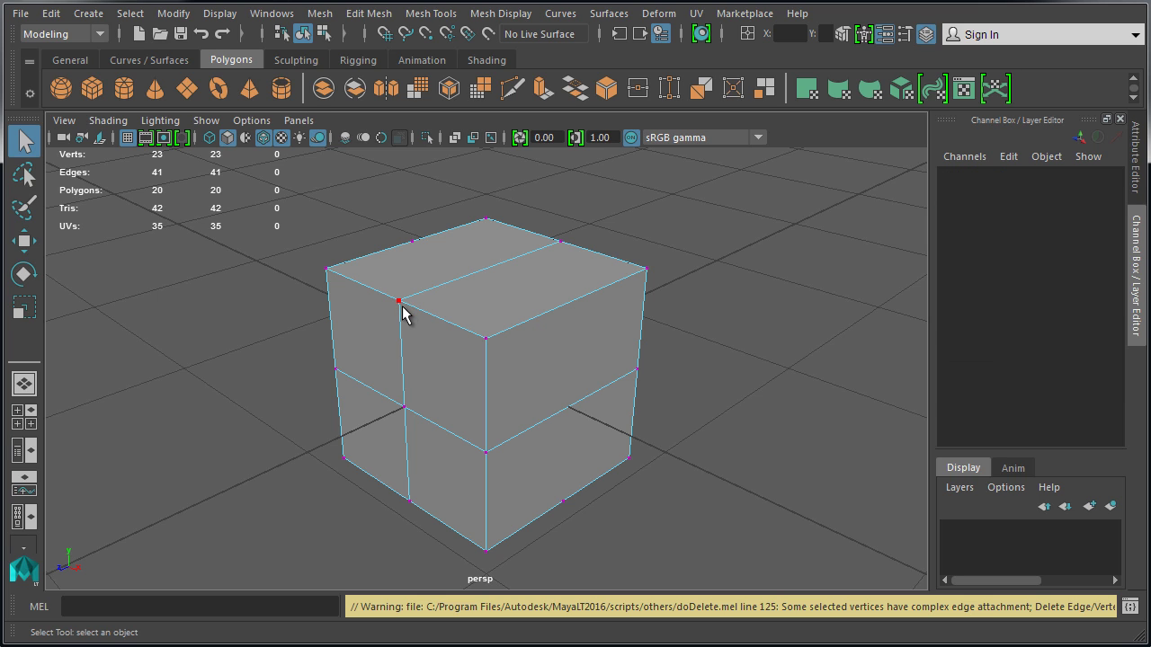
click(399, 300)
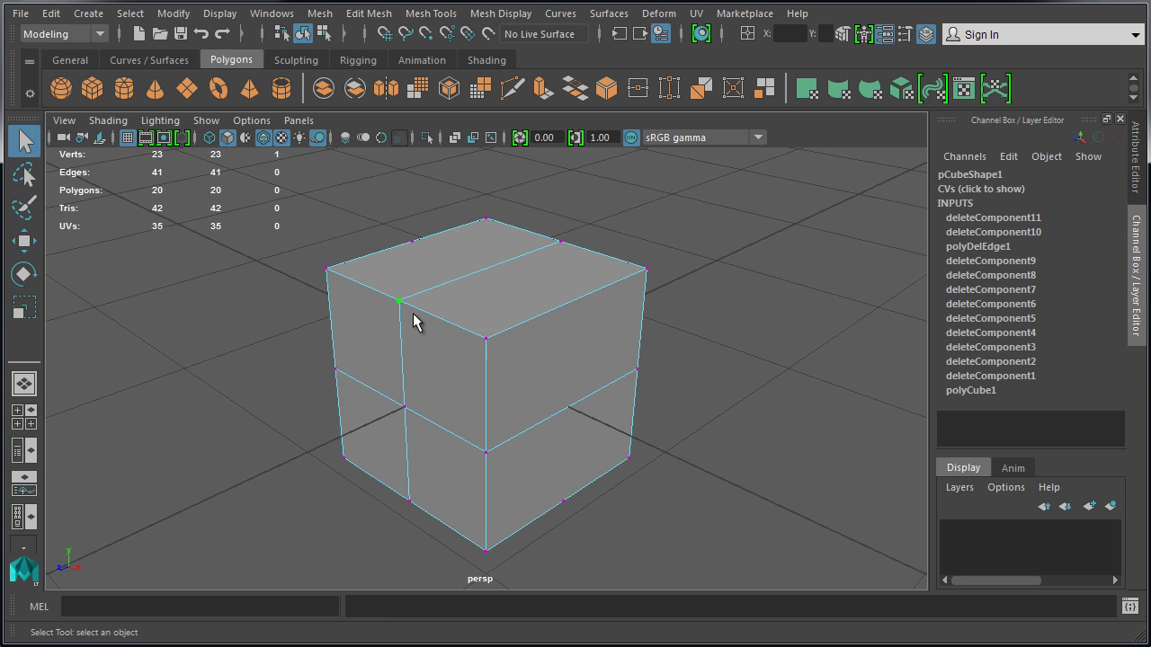
key(ctrl+Delete)
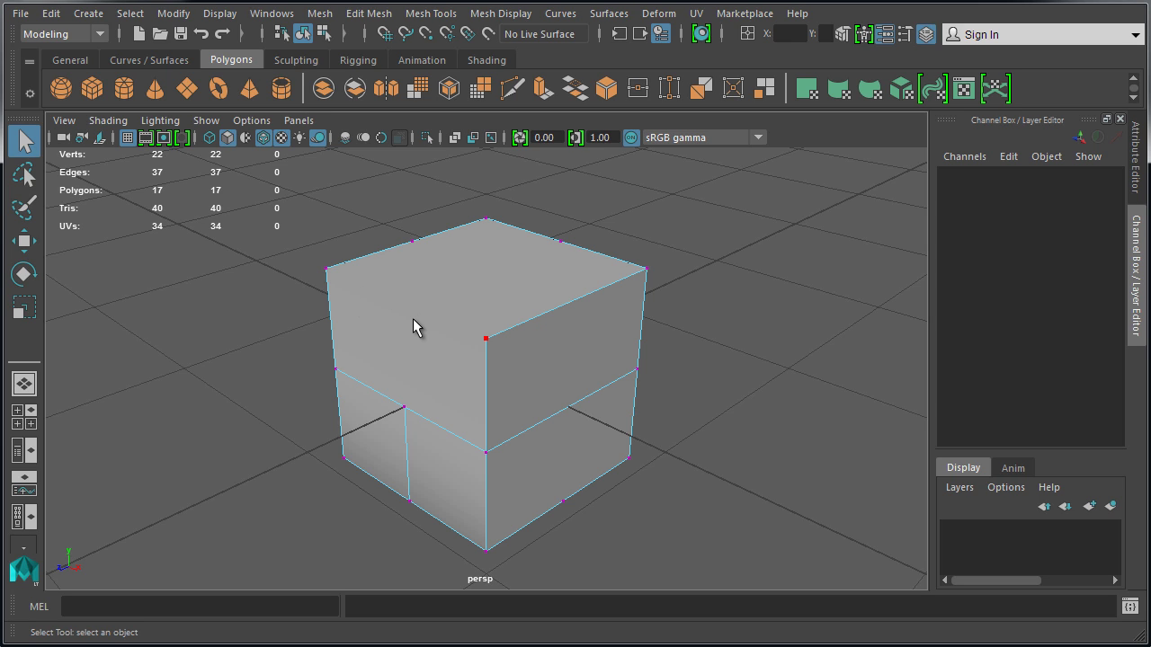
key(ctrl+z)
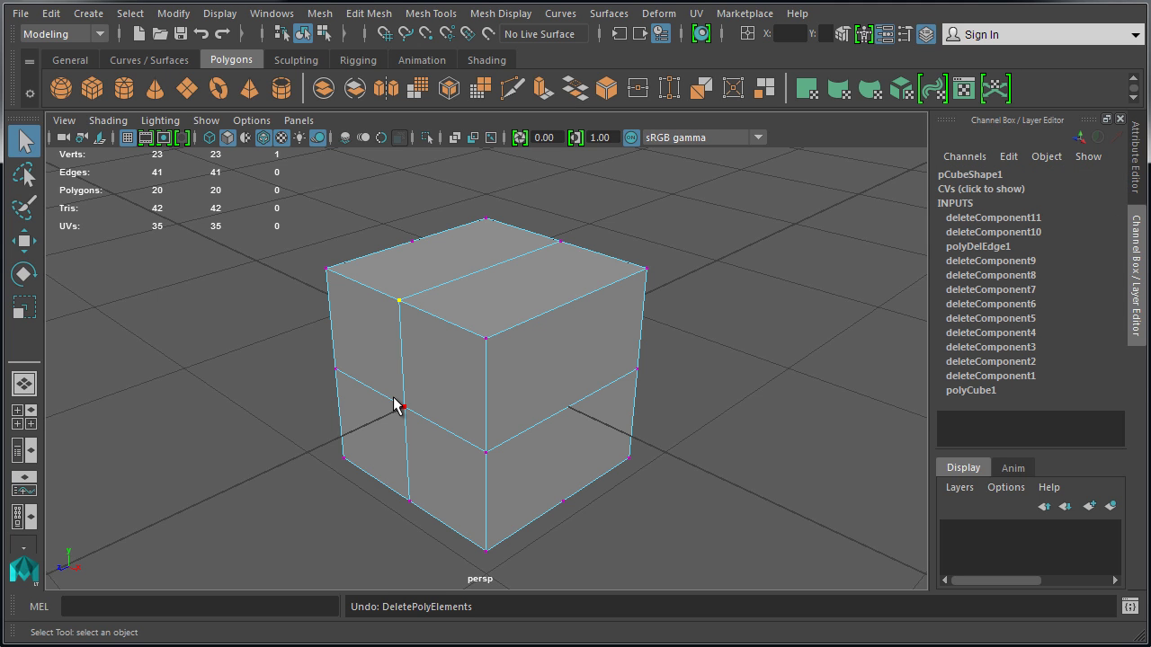
click(418, 419)
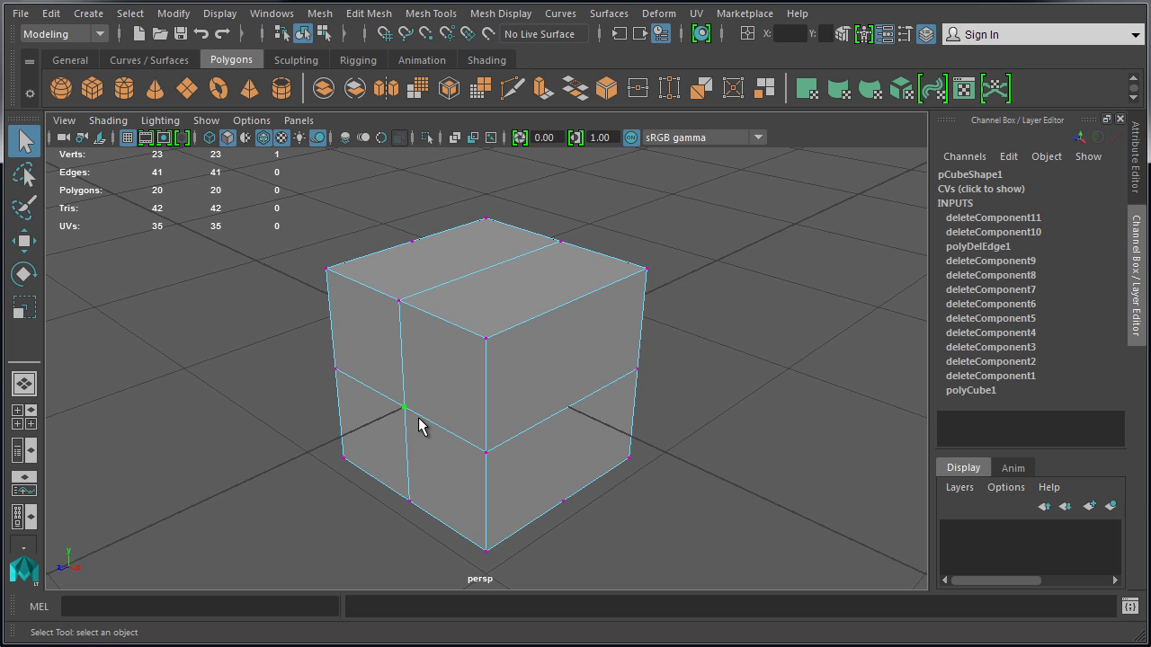
key(Delete)
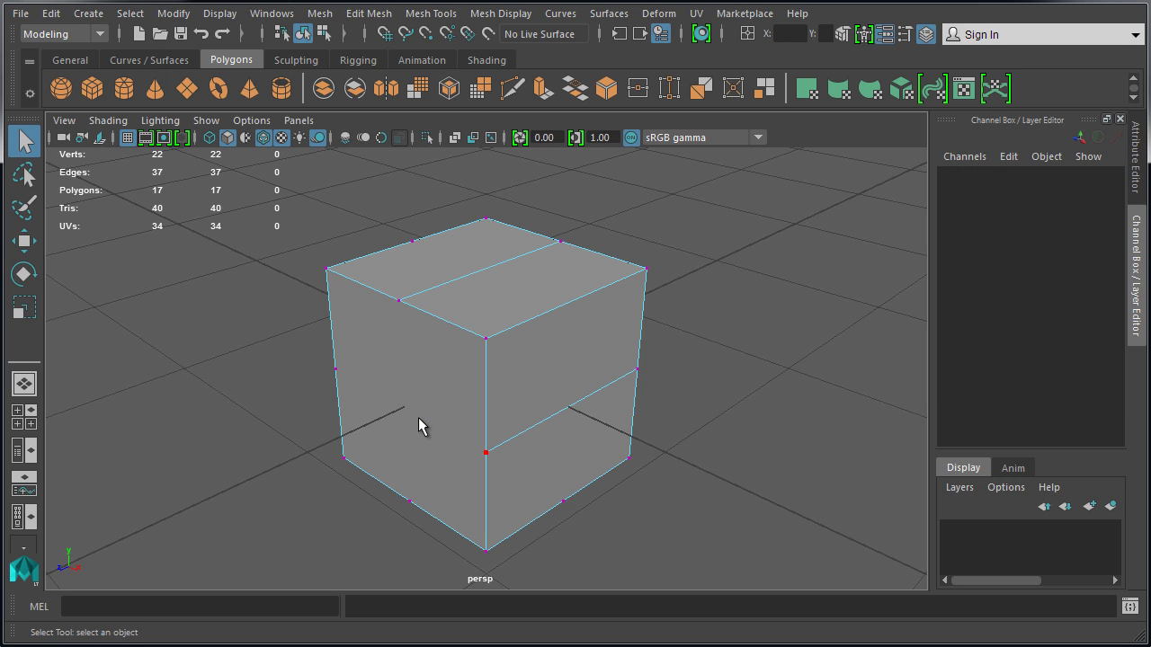